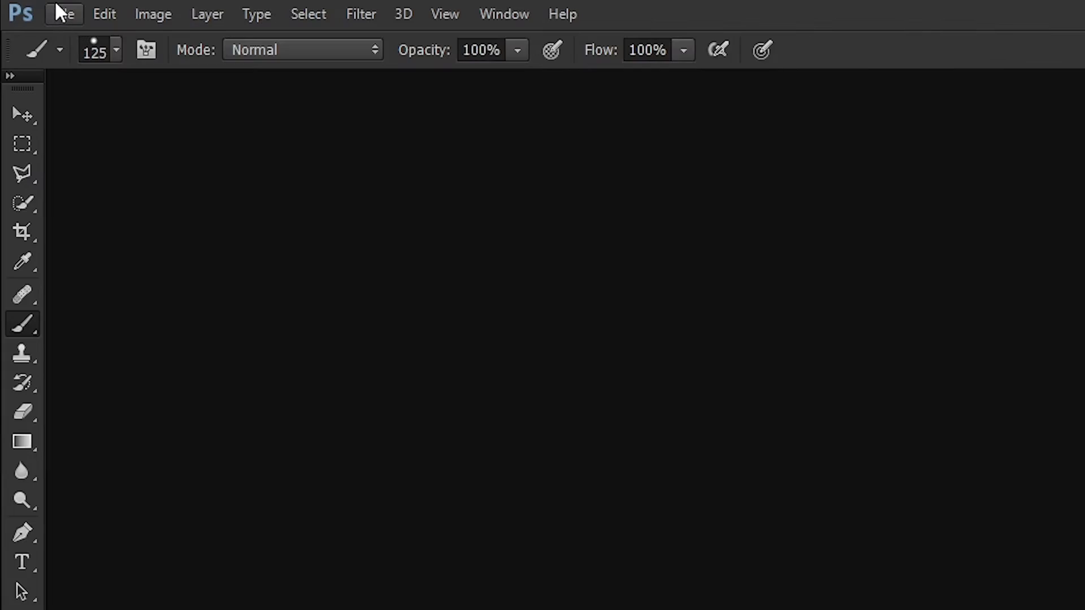
Open the 010 Tiger 002 photo of the tiger on the stump
{"action": "left_click", "coordinate": [56, 8]}
{"action": "left_click", "coordinate": [83, 67]}
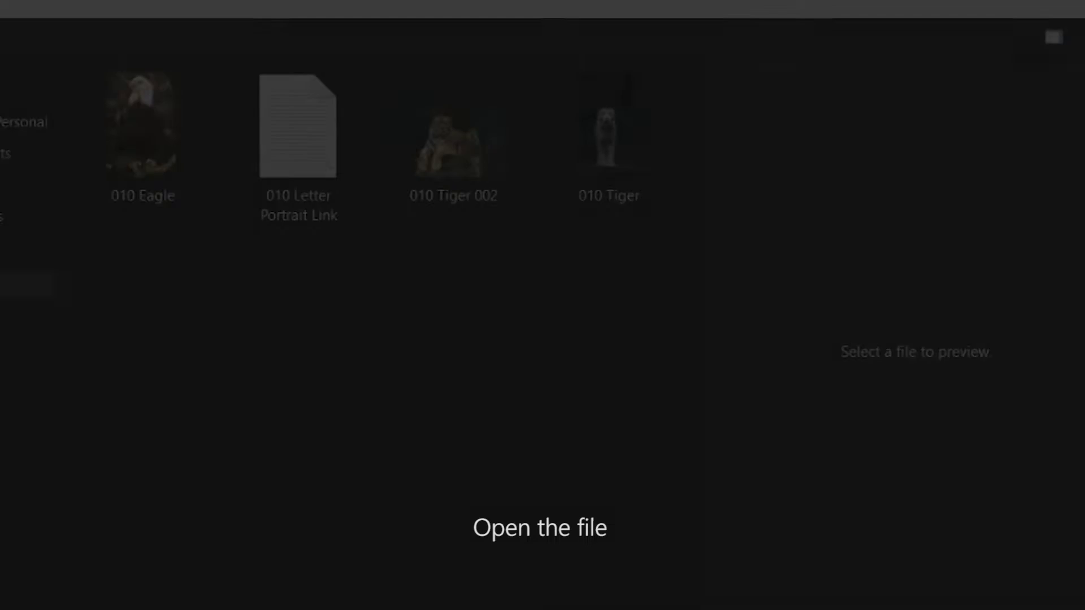
{"action": "double_click", "coordinate": [448, 118]}
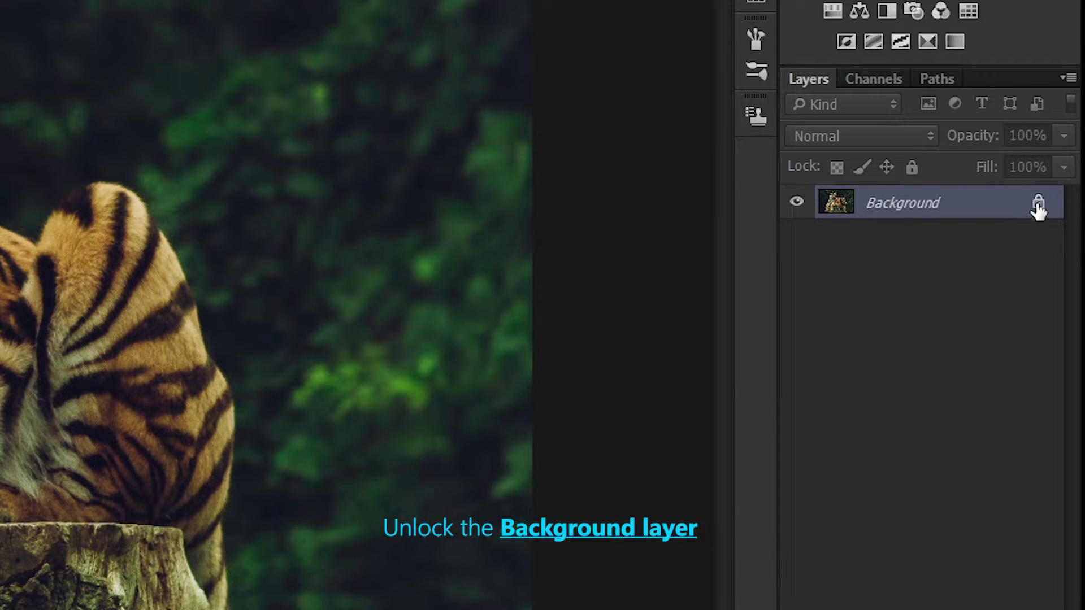
Unlock the Background layer and zoom out to leave room around the photo
{"action": "left_click", "coordinate": [1063, 256]}
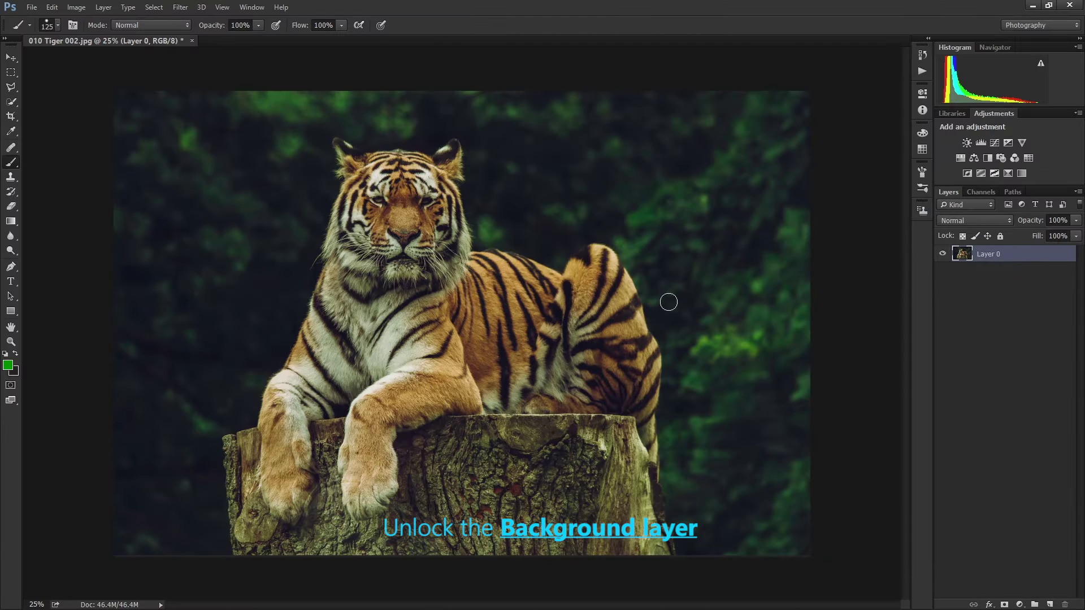
{"action": "key", "text": "ctrl+minus"}
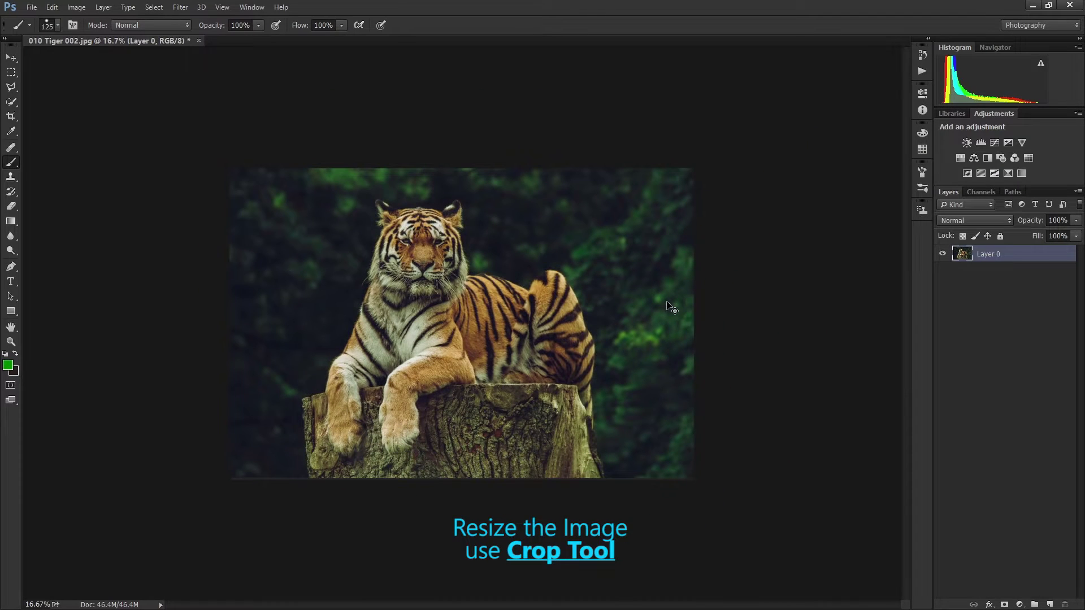
{"action": "key", "text": "ctrl+minus"}
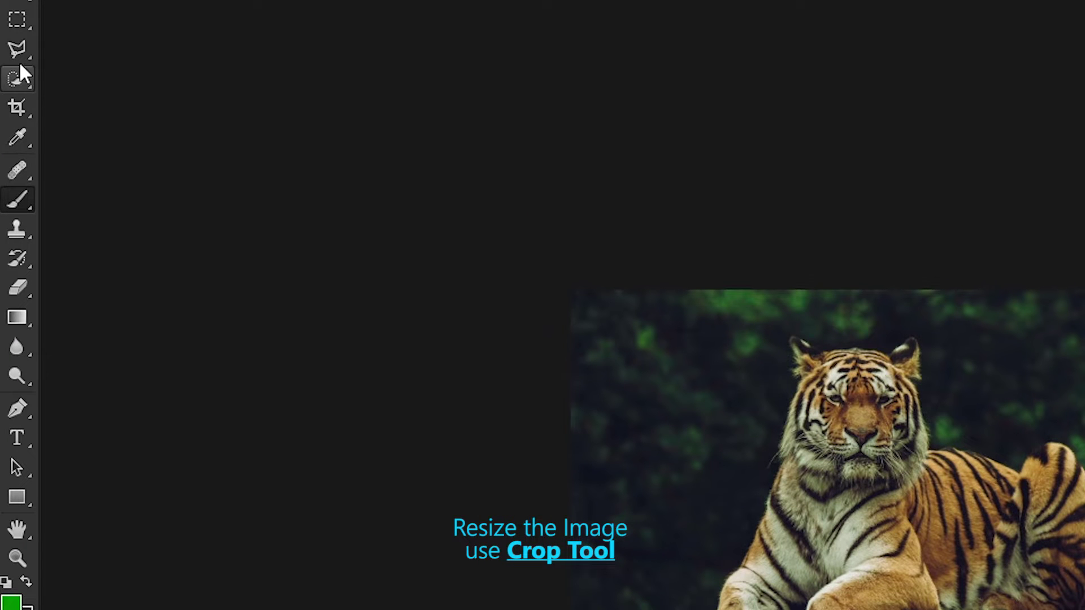
Crop outward to extend the canvas well above, beside and slightly below the photo
{"action": "left_click", "coordinate": [20, 103]}
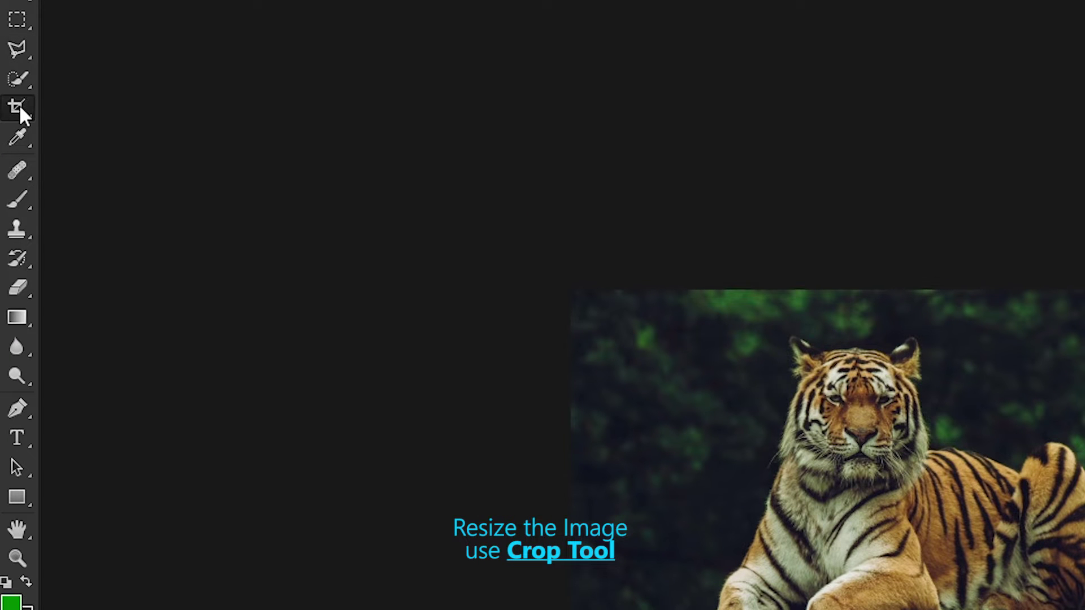
{"action": "left_click_drag", "start_coordinate": [462, 206], "coordinate": [461, 94]}
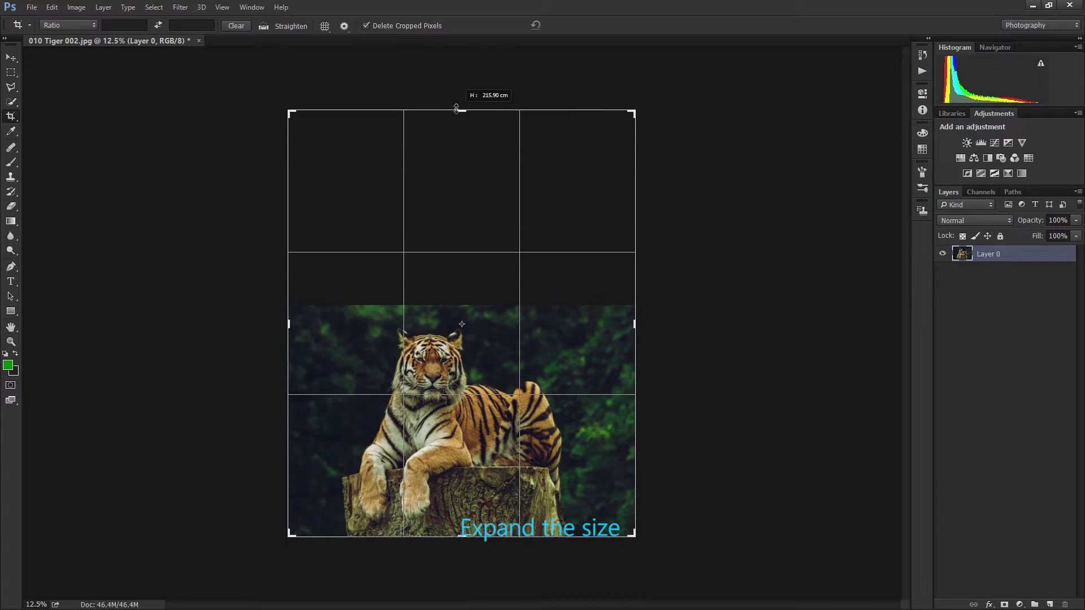
{"action": "left_click_drag", "start_coordinate": [633, 323], "coordinate": [650, 323]}
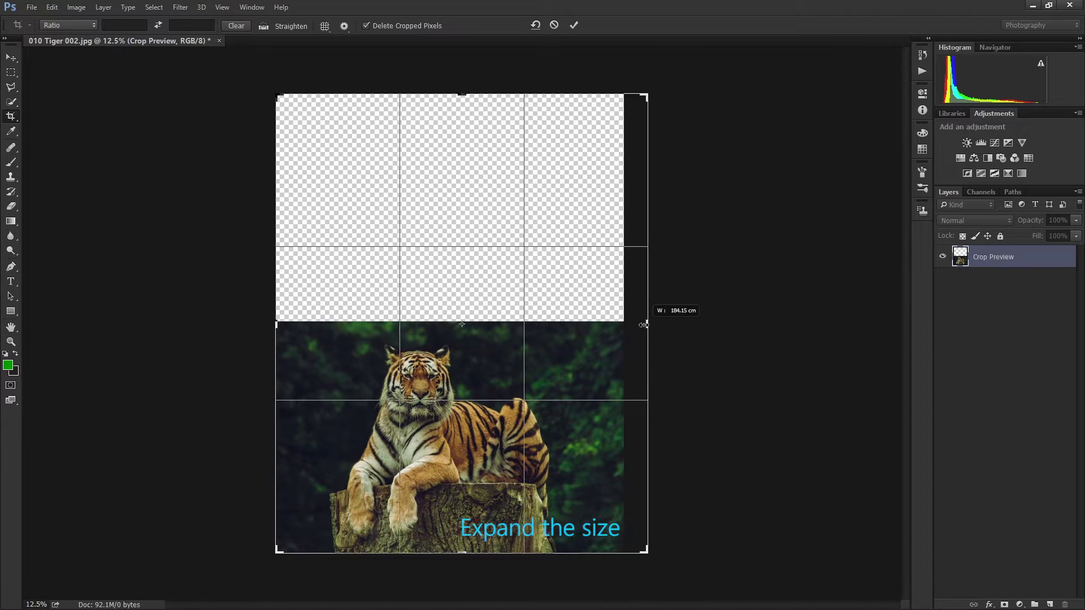
{"action": "left_click_drag", "start_coordinate": [278, 328], "coordinate": [266, 327]}
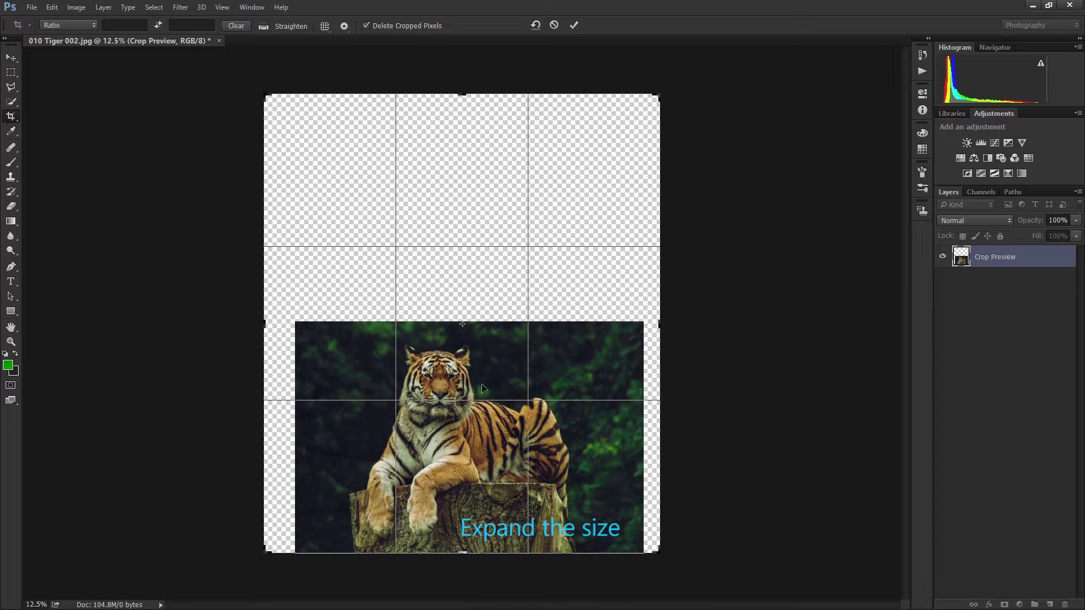
{"action": "left_click_drag", "start_coordinate": [461, 557], "coordinate": [462, 576]}
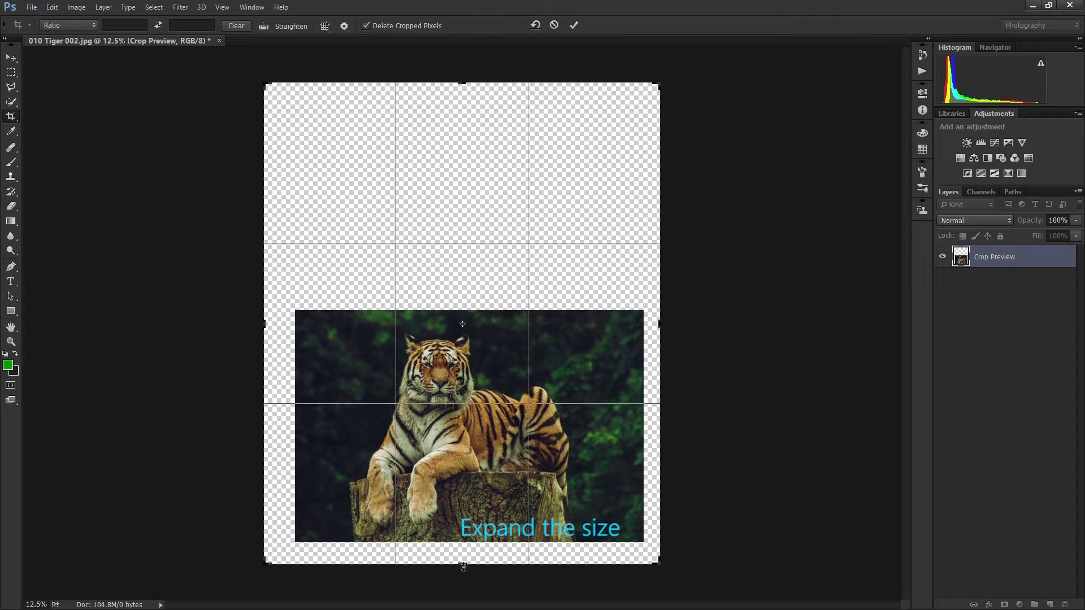
{"action": "left_click", "coordinate": [574, 25]}
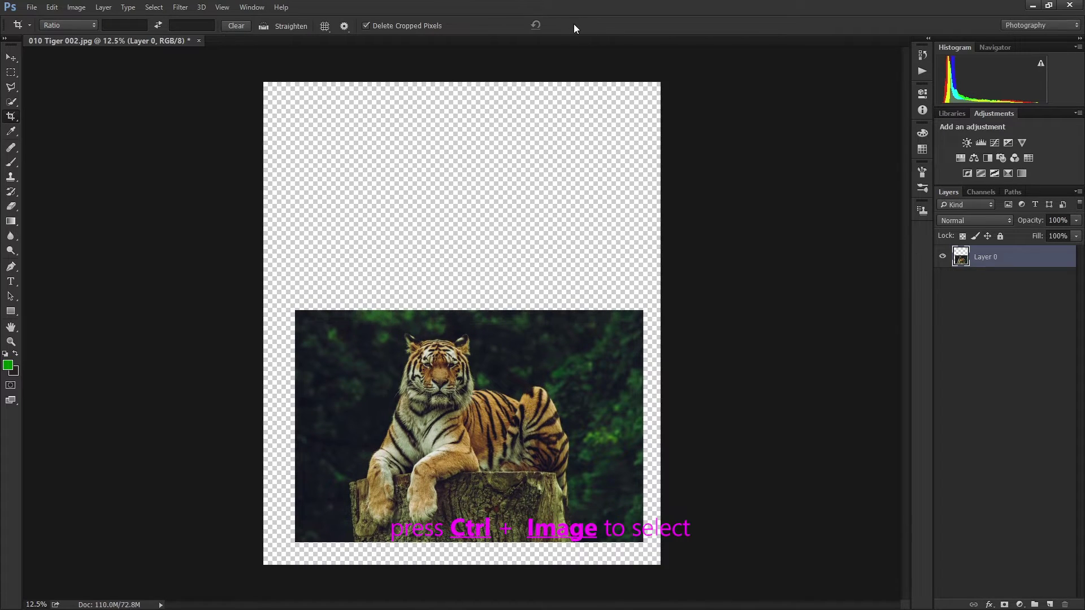
Select the empty area by inverting a selection of the photo's pixels
{"action": "left_click", "coordinate": [961, 259], "text": "ctrl"}
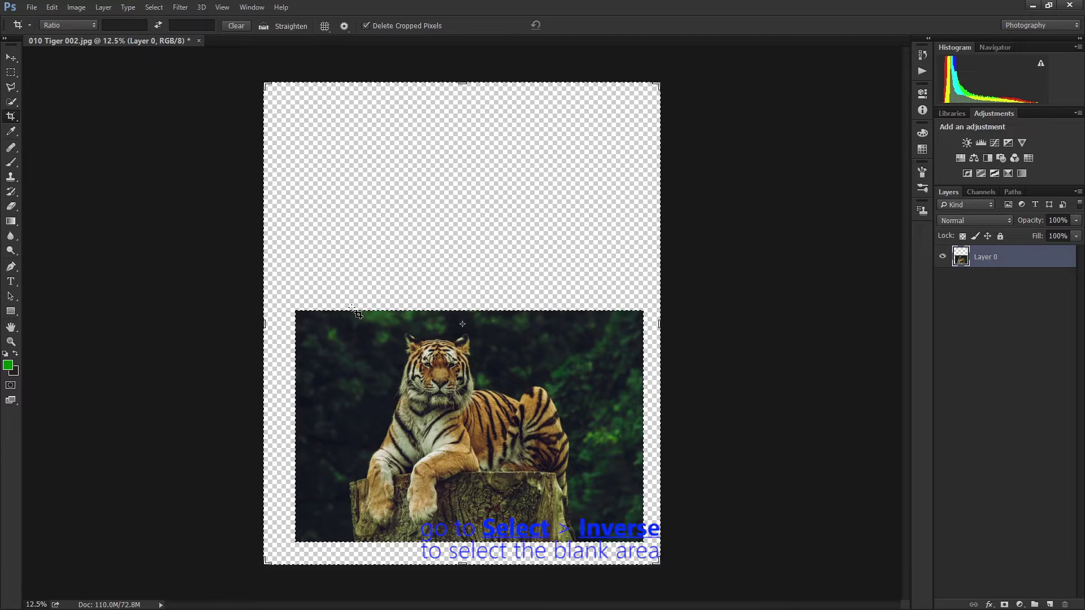
{"action": "left_click", "coordinate": [155, 7]}
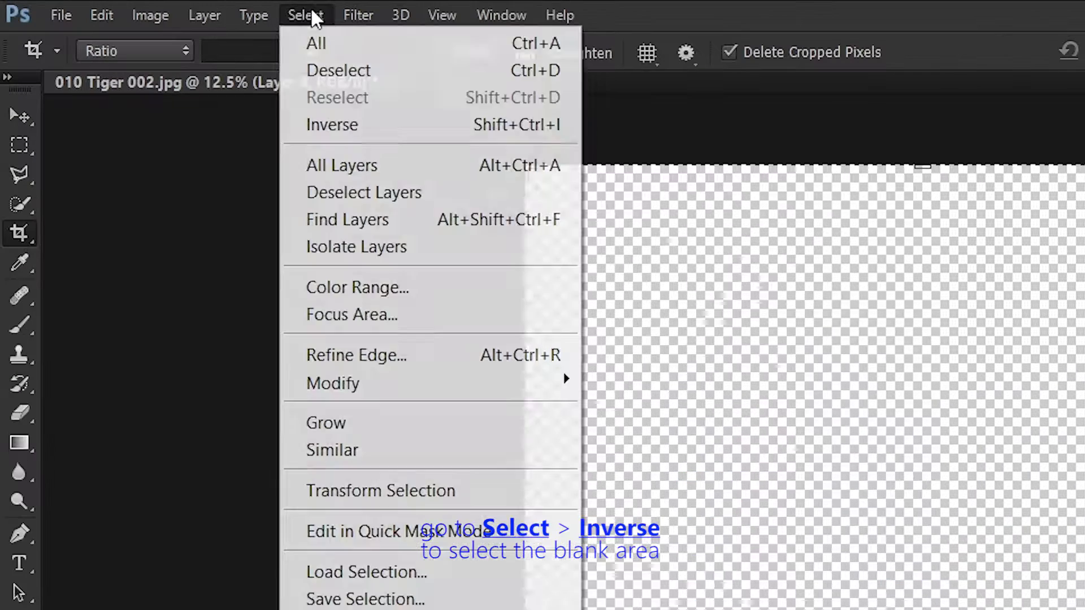
{"action": "left_click", "coordinate": [320, 126]}
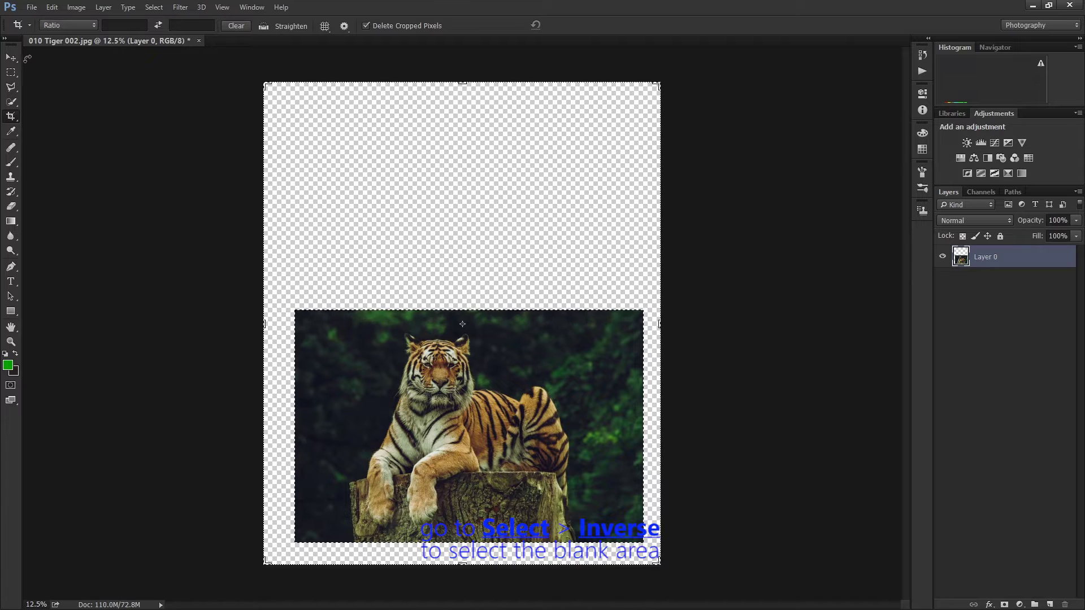
Content-Aware fill the empty area with matching forest, then deselect
{"action": "left_click", "coordinate": [52, 9]}
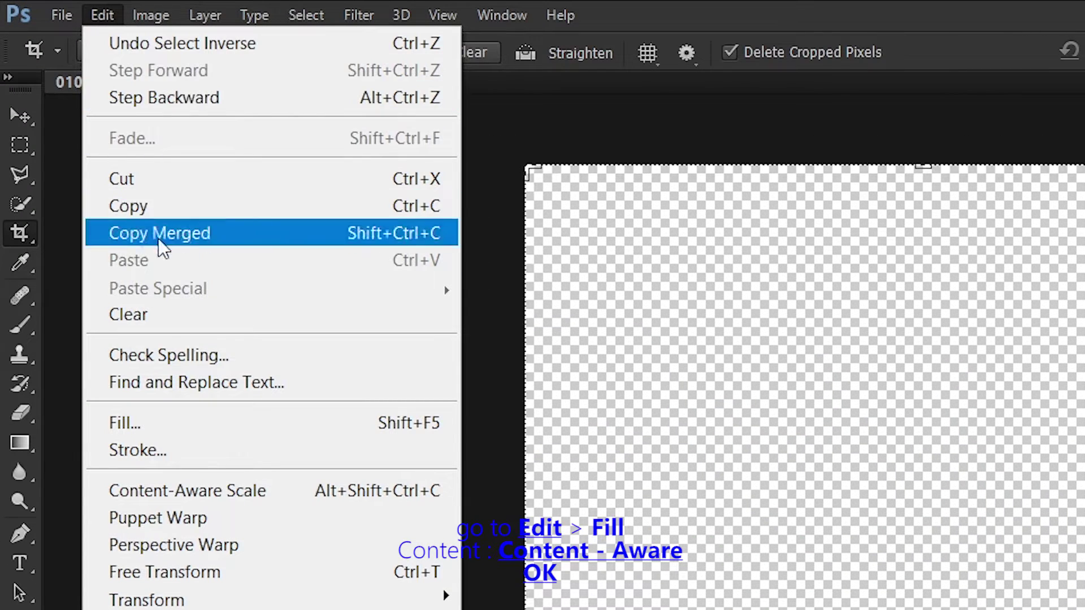
{"action": "left_click", "coordinate": [161, 423]}
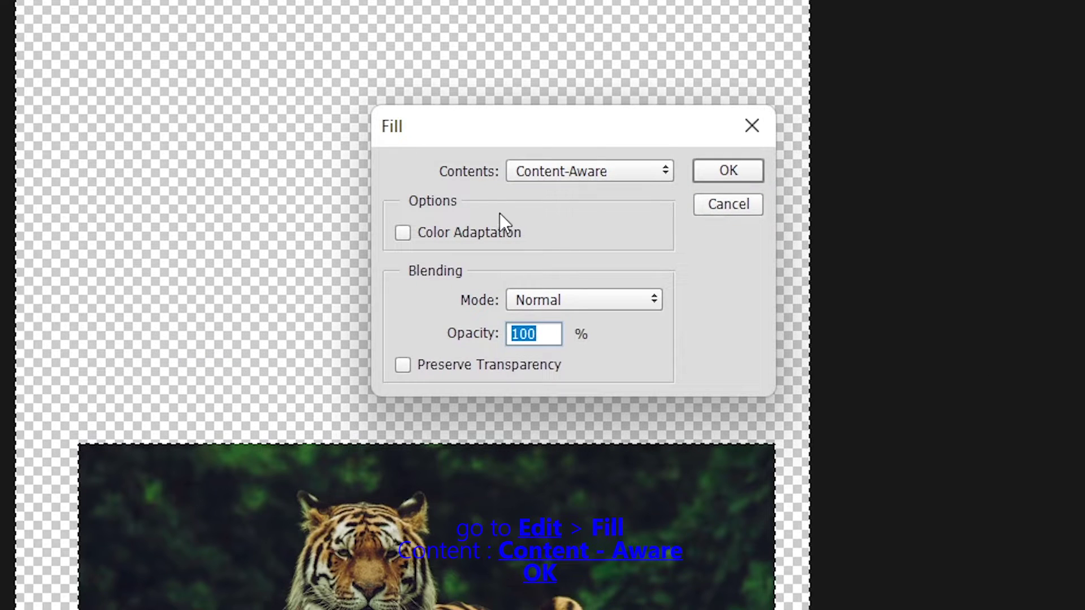
{"action": "left_click", "coordinate": [730, 172]}
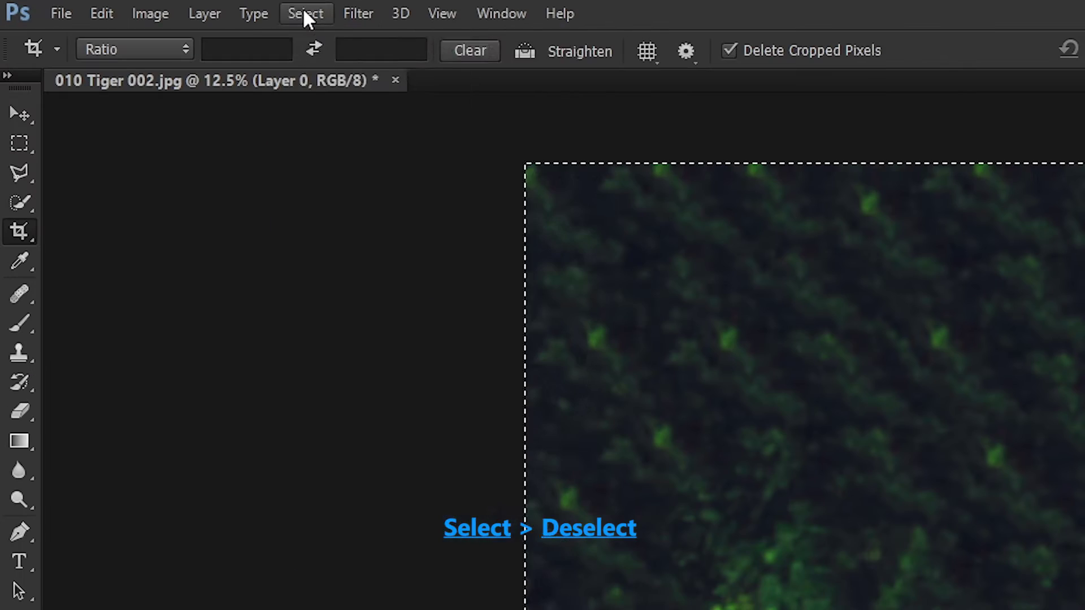
{"action": "left_click", "coordinate": [153, 8]}
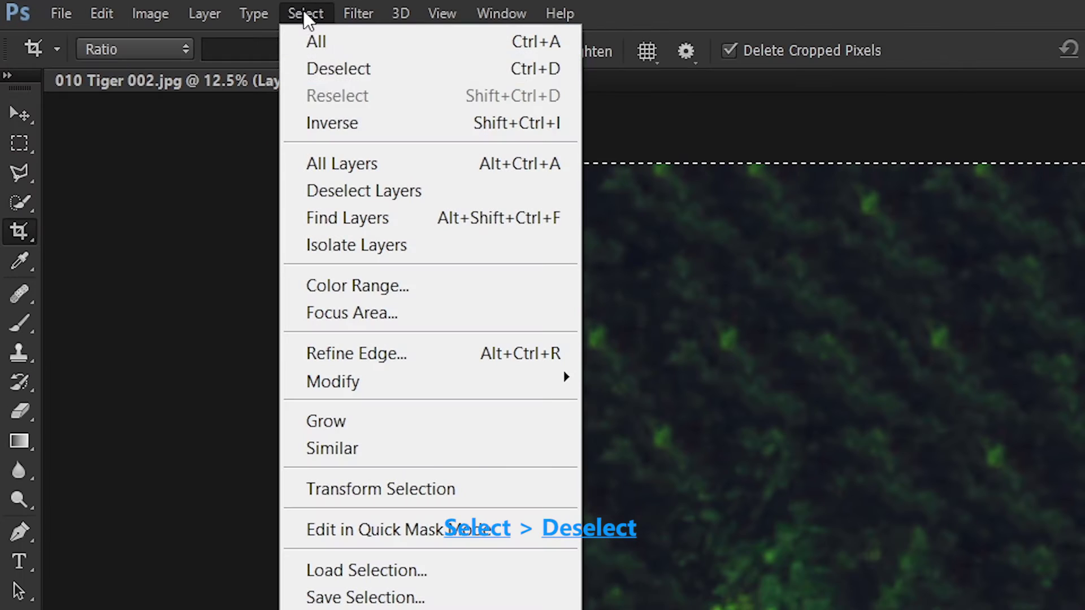
{"action": "left_click", "coordinate": [331, 69]}
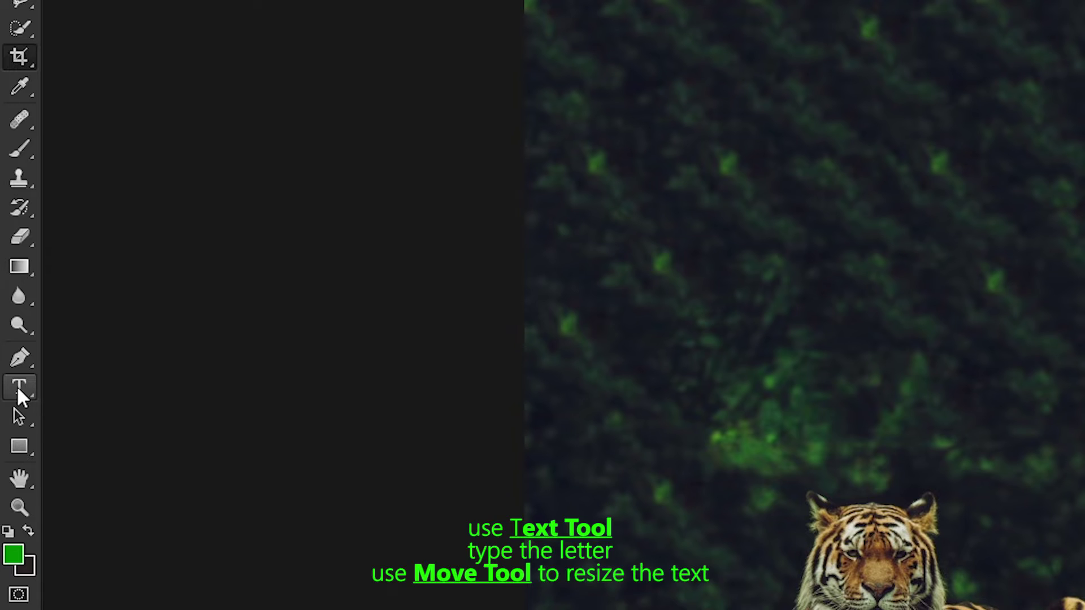
Add a black Georgia Bold letter T text layer on the canvas
{"action": "left_click", "coordinate": [18, 388]}
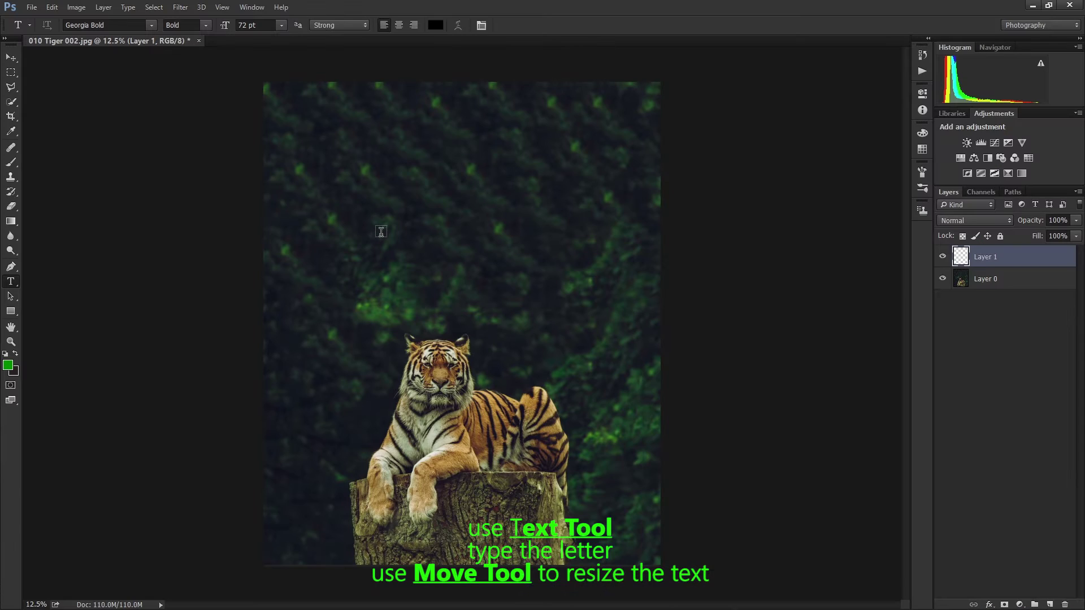
{"action": "left_click", "coordinate": [381, 232]}
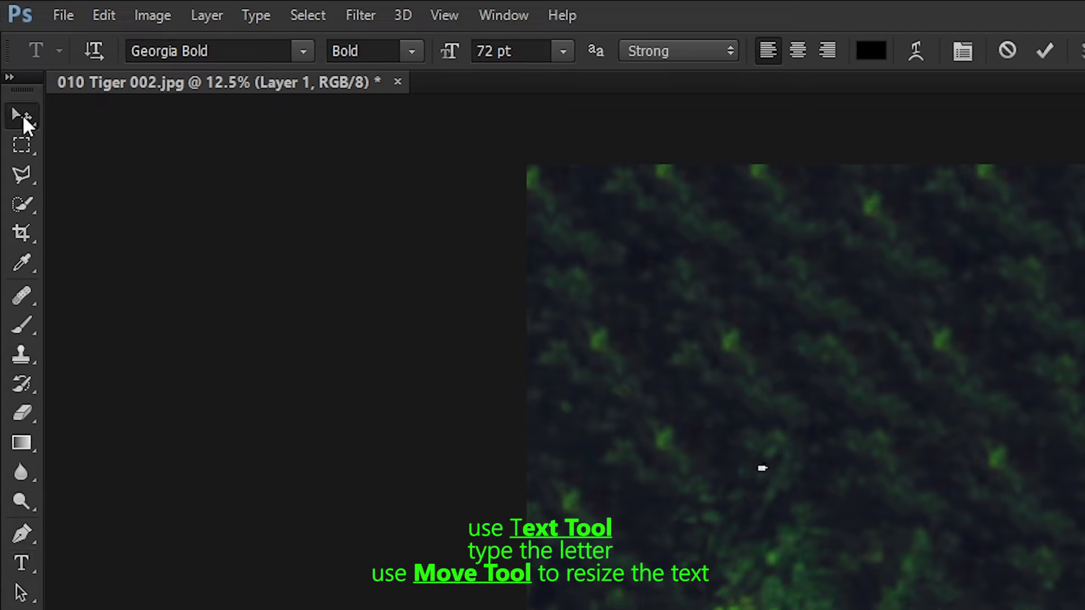
{"action": "left_click", "coordinate": [24, 118]}
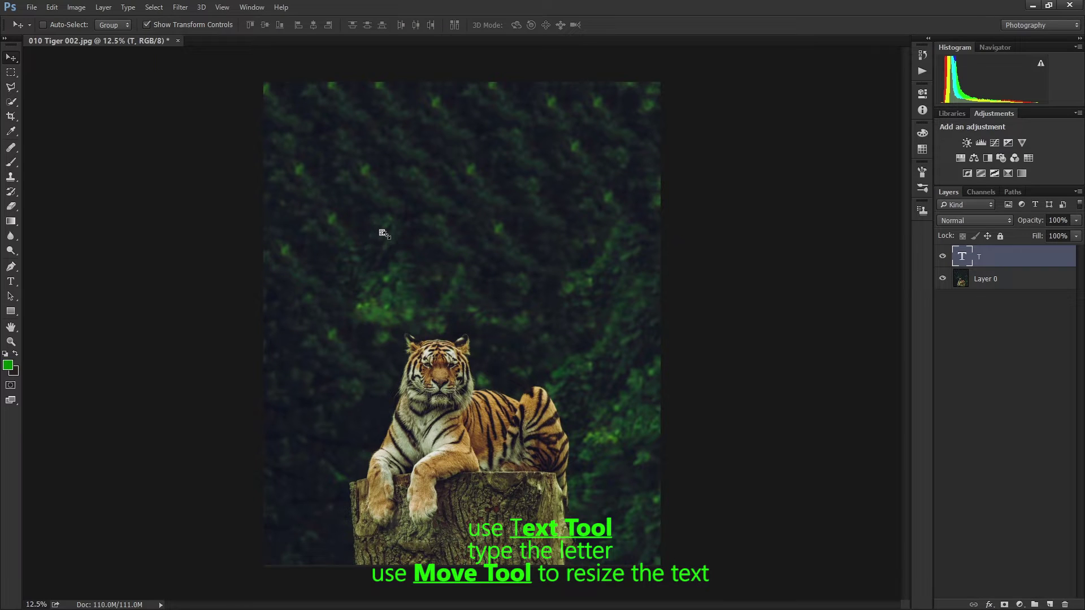
Scale the T to cover most of the canvas, then reselect its text
{"action": "mouse_move", "coordinate": [383, 233]}
{"action": "left_mouse_down"}
{"action": "mouse_move", "coordinate": [453, 516]}
{"action": "mouse_move", "coordinate": [454, 608]}
{"action": "left_mouse_up"}
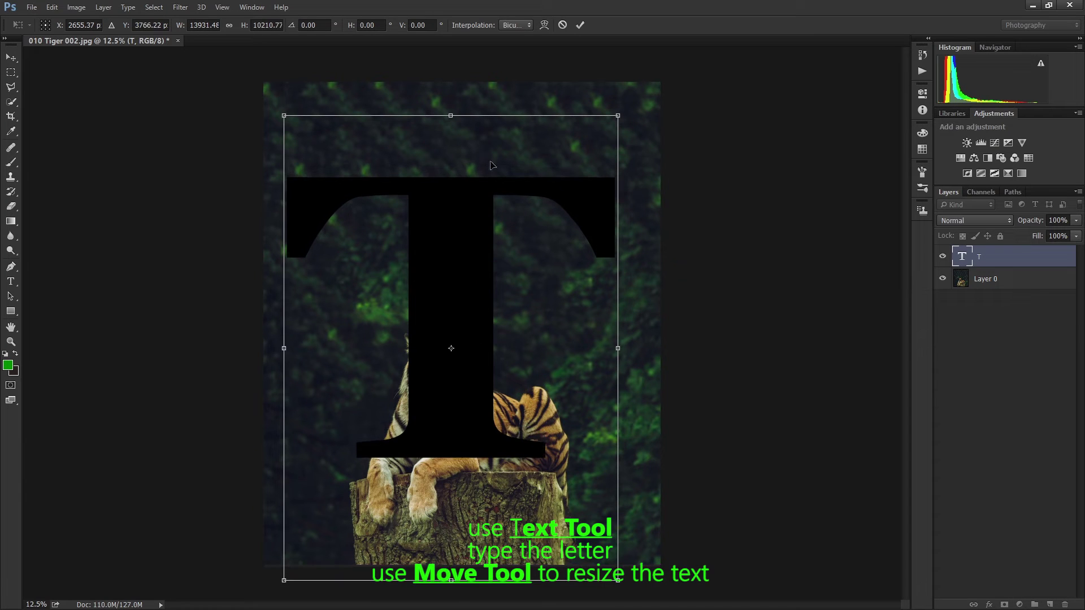
{"action": "left_click_drag", "start_coordinate": [480, 222], "coordinate": [490, 214]}
{"action": "left_click_drag", "start_coordinate": [629, 356], "coordinate": [655, 349]}
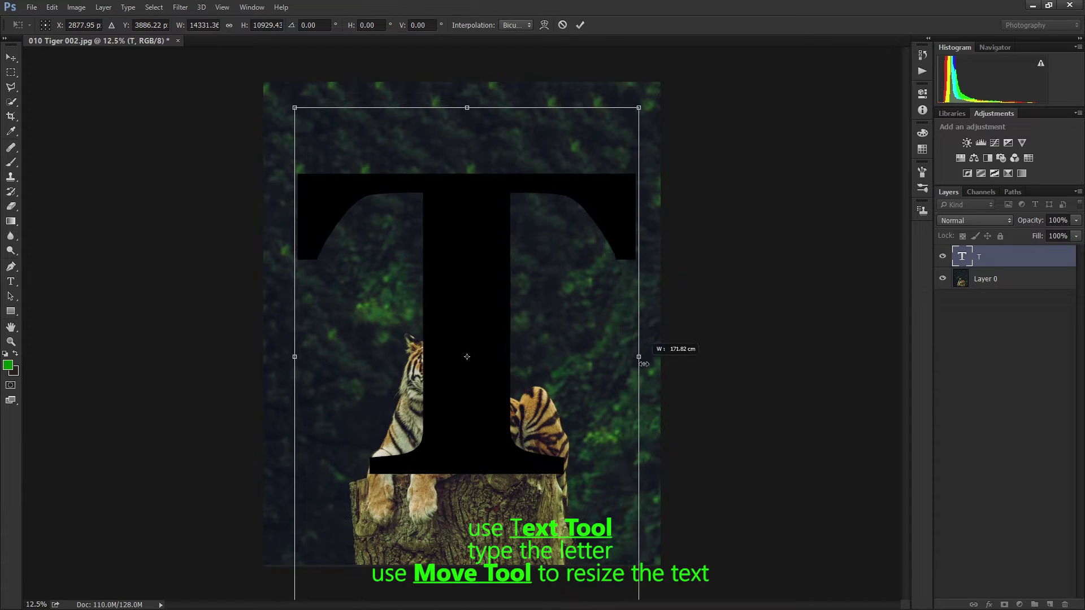
{"action": "left_click_drag", "start_coordinate": [295, 356], "coordinate": [288, 339]}
{"action": "left_click", "coordinate": [579, 25]}
{"action": "left_click", "coordinate": [10, 282]}
{"action": "double_click", "coordinate": [474, 277]}
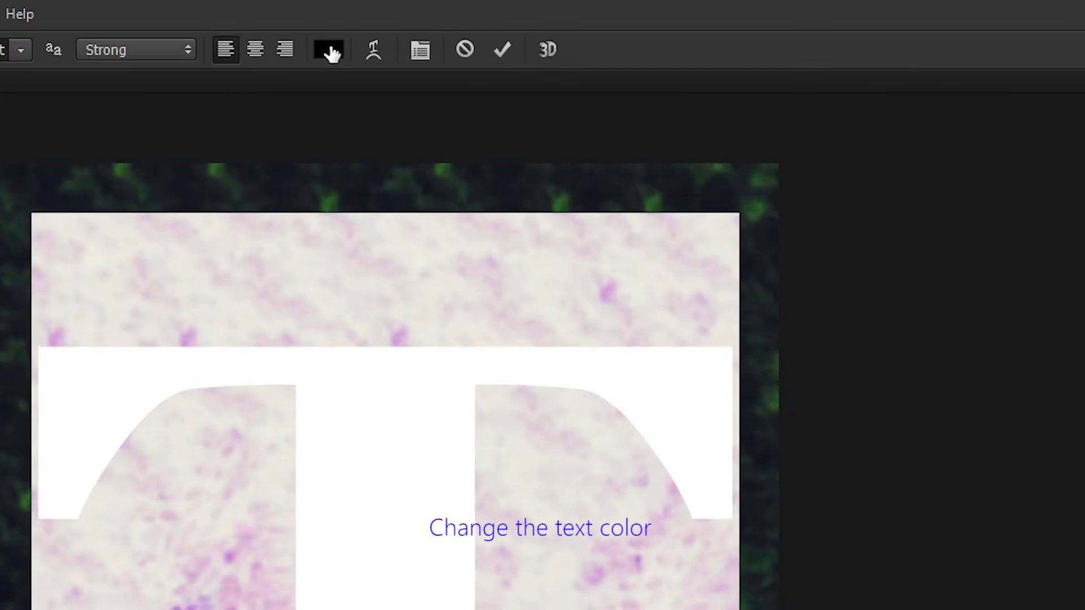
Recolour the T's text teal in the Color Picker and commit the edit
{"action": "left_click", "coordinate": [436, 25]}
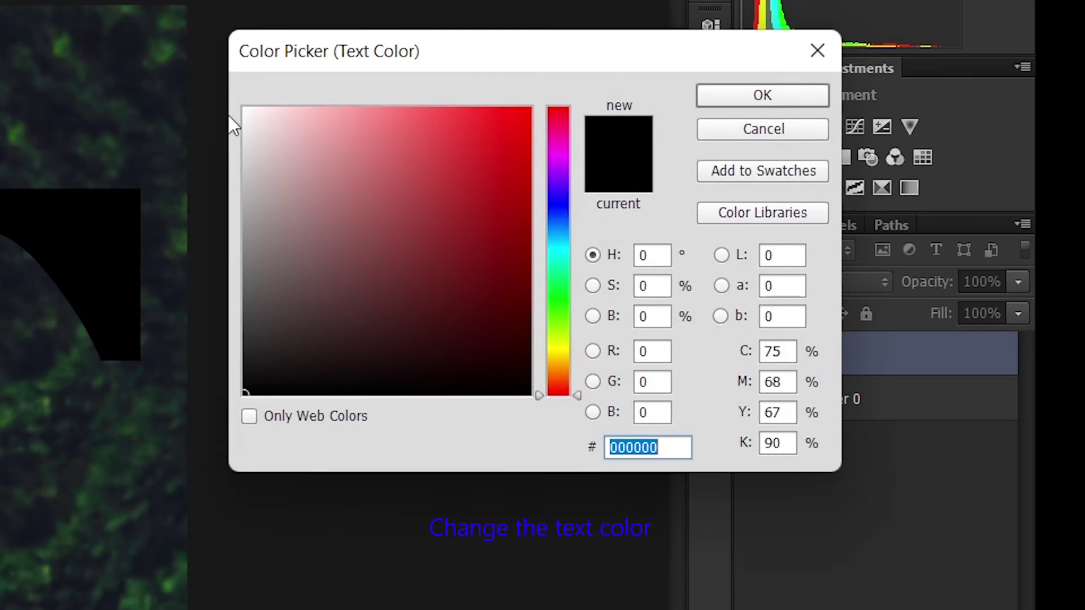
{"action": "left_click", "coordinate": [481, 274]}
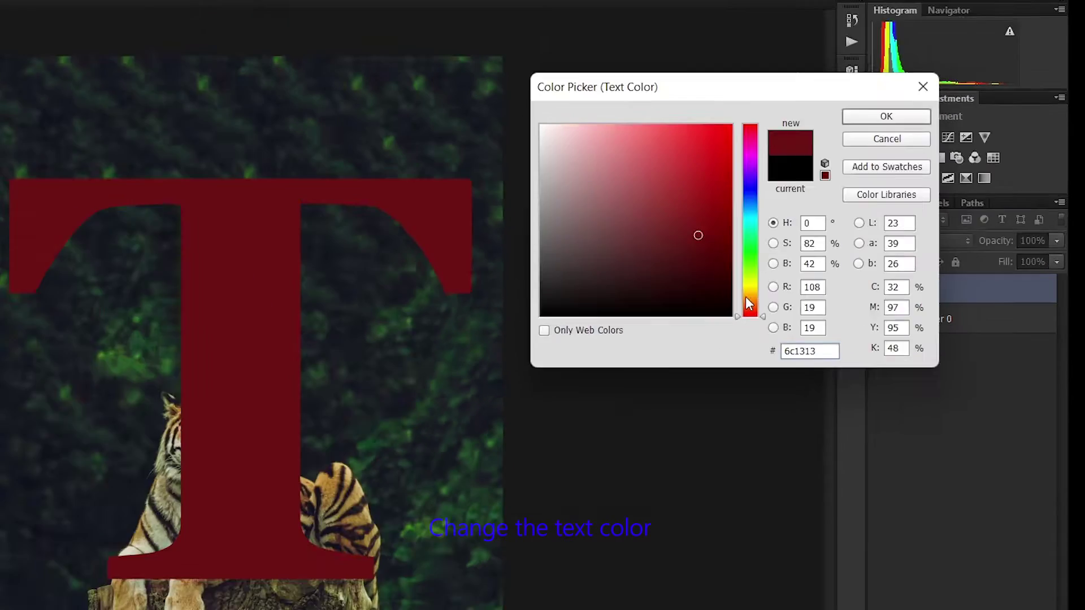
{"action": "left_click_drag", "start_coordinate": [749, 303], "coordinate": [851, 267]}
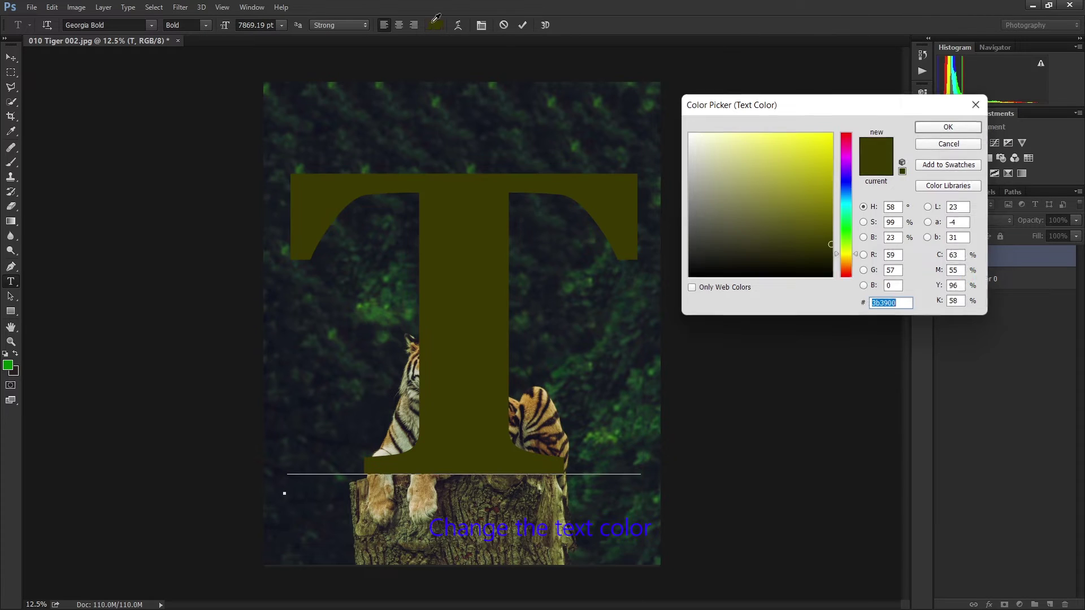
{"action": "left_click_drag", "start_coordinate": [850, 267], "coordinate": [846, 204]}
{"action": "left_click", "coordinate": [831, 134]}
{"action": "left_click", "coordinate": [829, 204]}
{"action": "left_click", "coordinate": [829, 189]}
{"action": "key", "text": "Return"}
{"action": "key", "text": "ctrl+Return"}
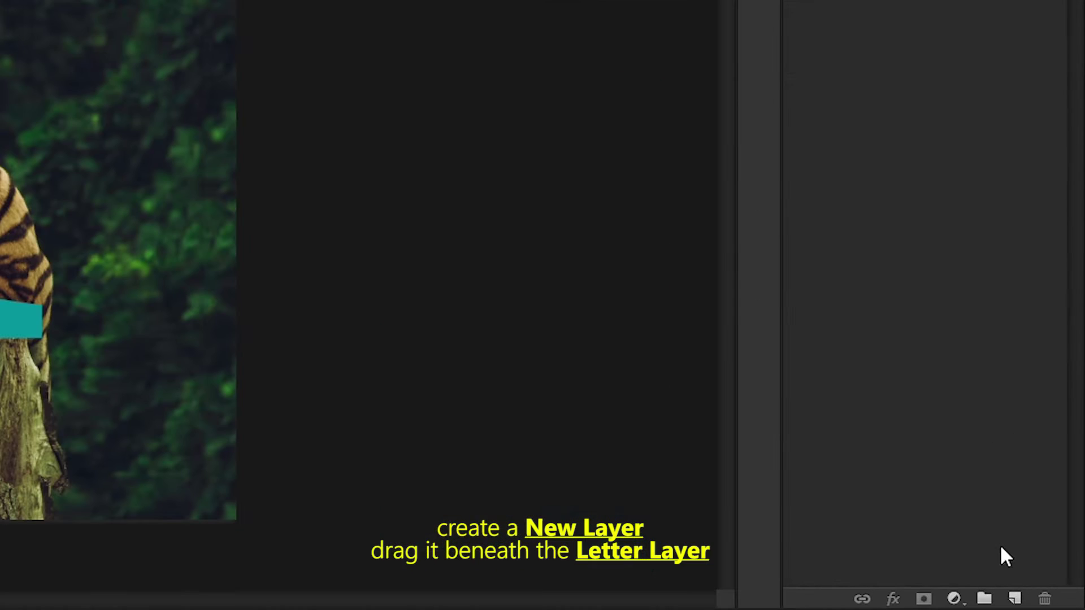
Add a new layer beneath the T and set the foreground to dark green 025502
{"action": "left_click", "coordinate": [1011, 596]}
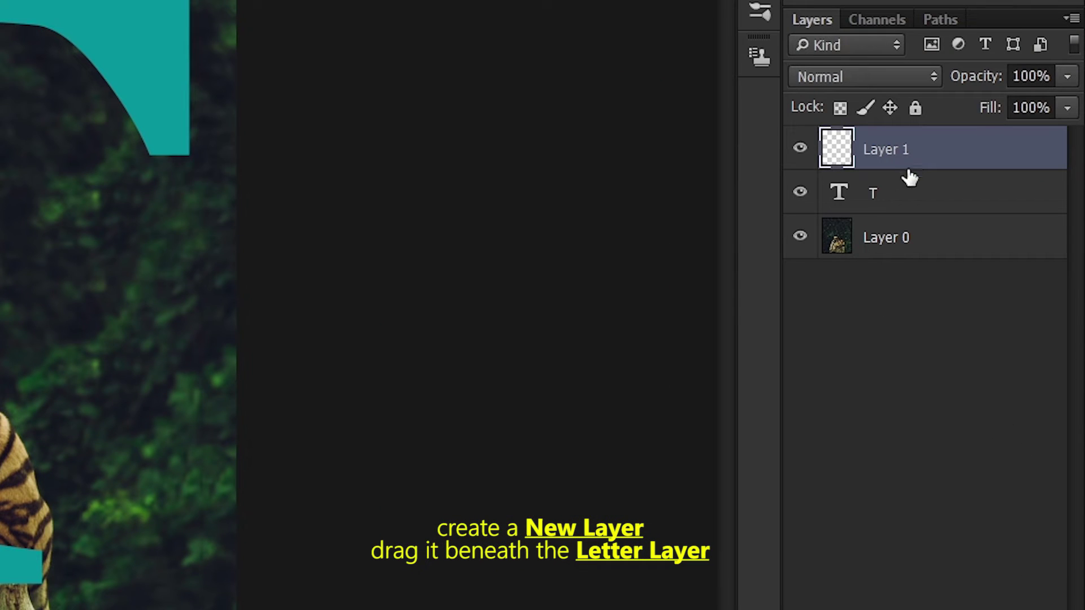
{"action": "left_click_drag", "start_coordinate": [914, 164], "coordinate": [911, 213]}
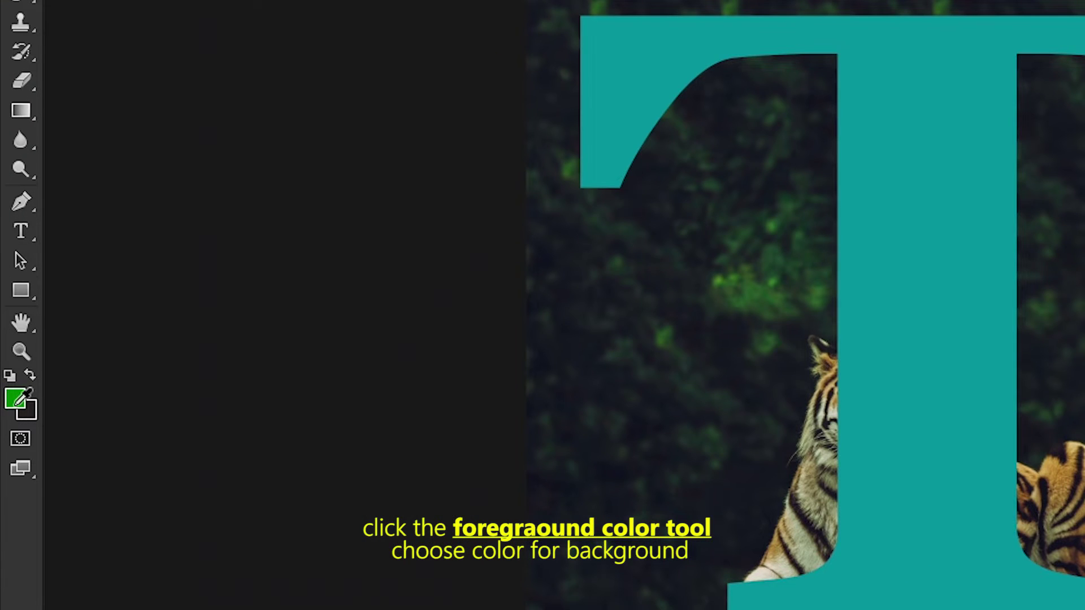
{"action": "left_click", "coordinate": [8, 366]}
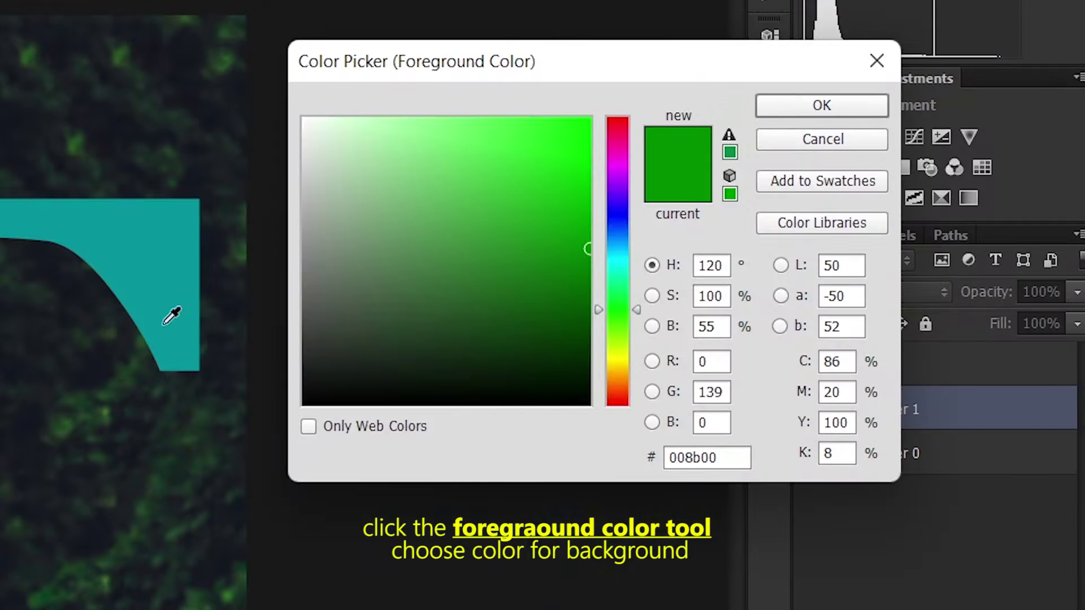
{"action": "left_click_drag", "start_coordinate": [533, 294], "coordinate": [583, 309]}
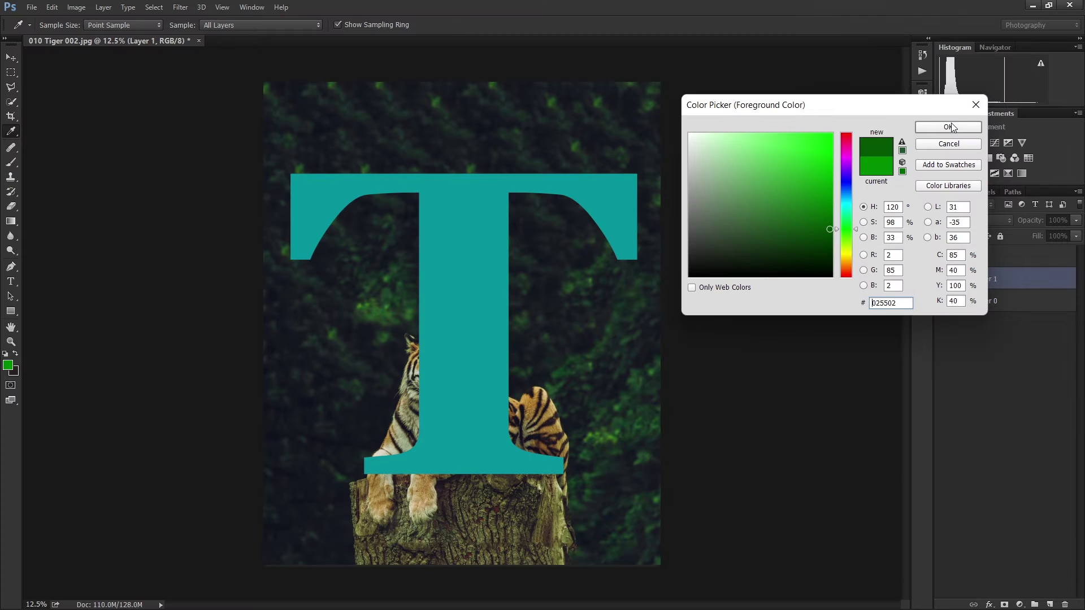
{"action": "left_click", "coordinate": [951, 126]}
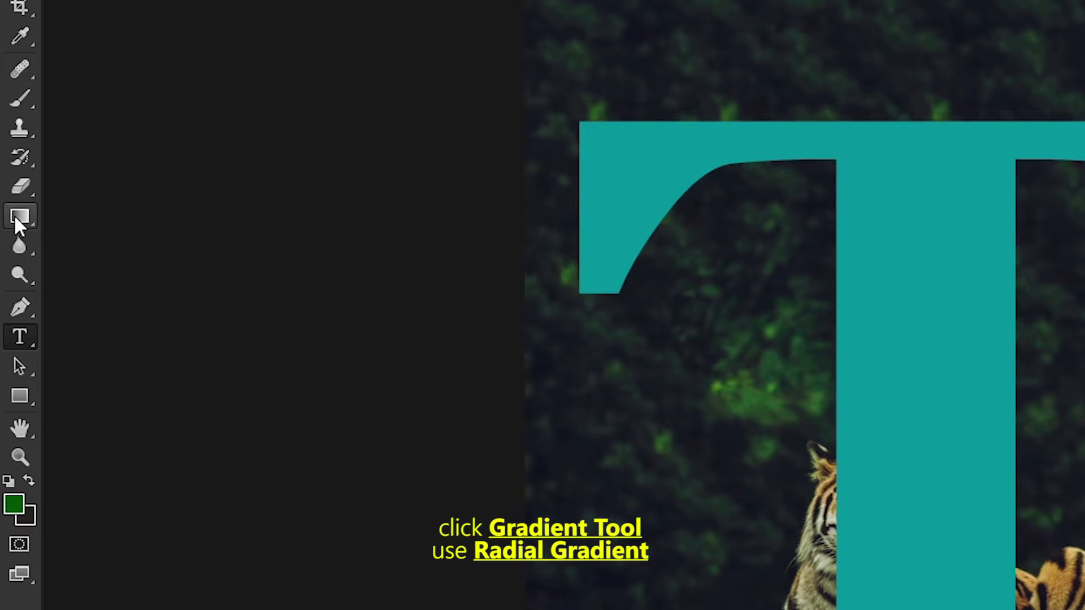
Draw a radial dark green gradient on Layer 1 from the T's centre outward
{"action": "left_click_drag", "start_coordinate": [16, 219], "coordinate": [71, 215]}
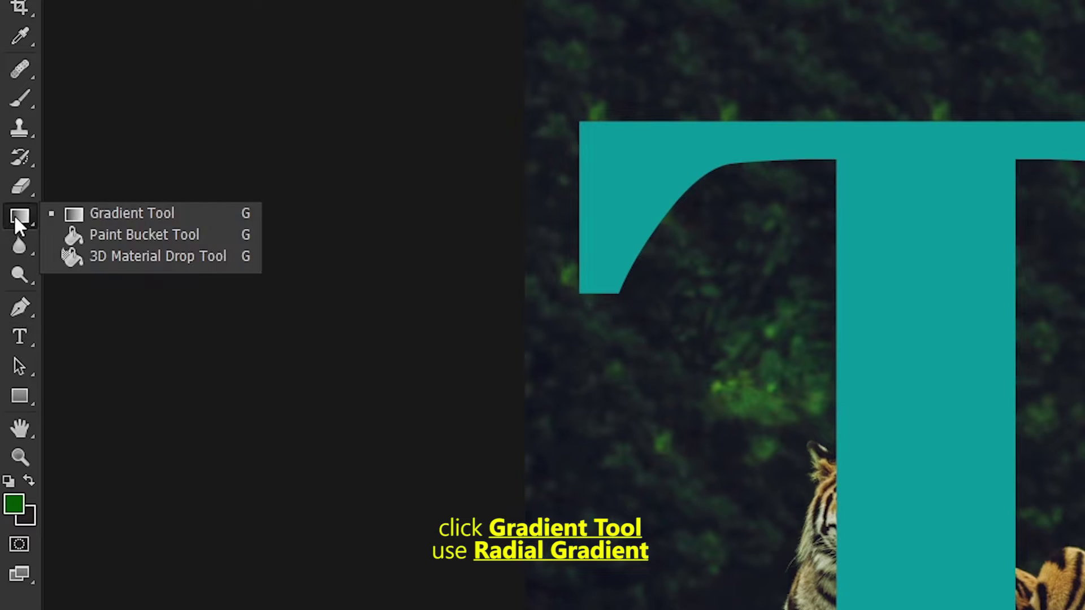
{"action": "left_click", "coordinate": [70, 212]}
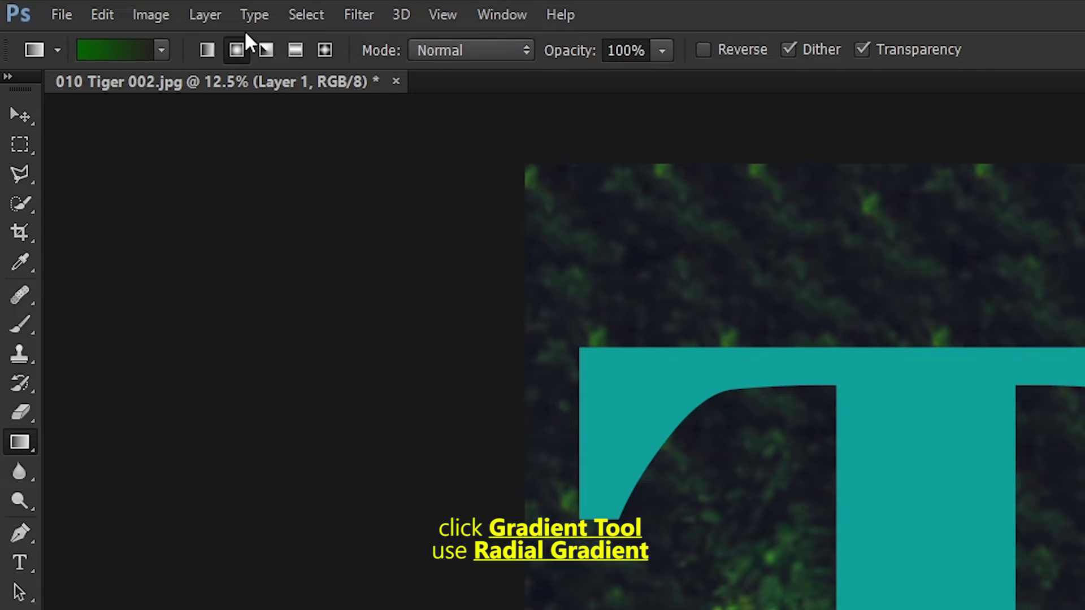
{"action": "left_click", "coordinate": [237, 49]}
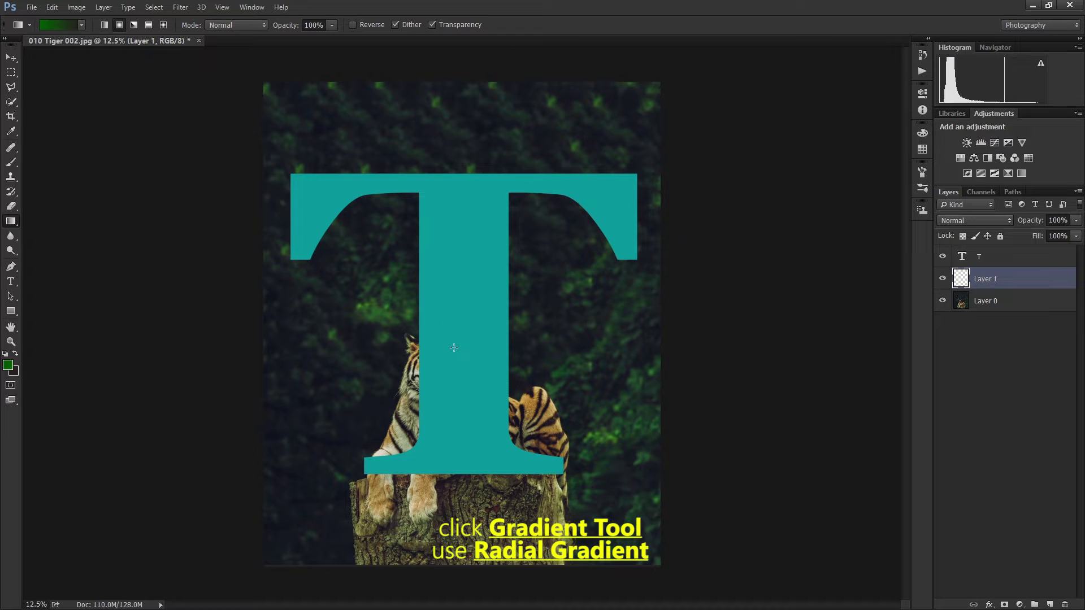
{"action": "left_click_drag", "start_coordinate": [454, 348], "coordinate": [662, 70]}
{"action": "left_click_drag", "start_coordinate": [663, 69], "coordinate": [662, 69]}
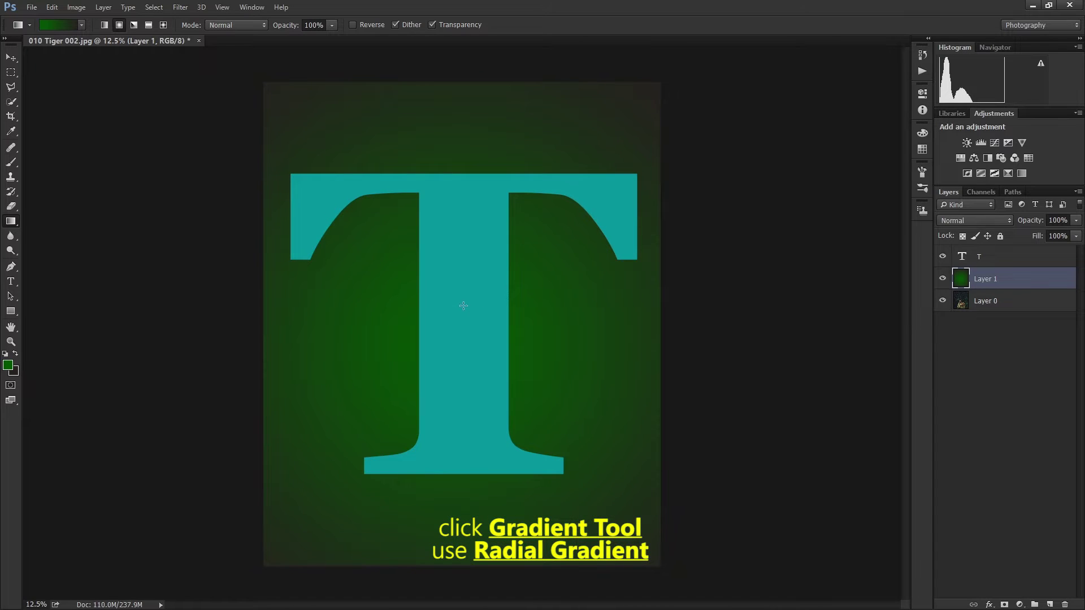
{"action": "left_click_drag", "start_coordinate": [462, 305], "coordinate": [746, 36]}
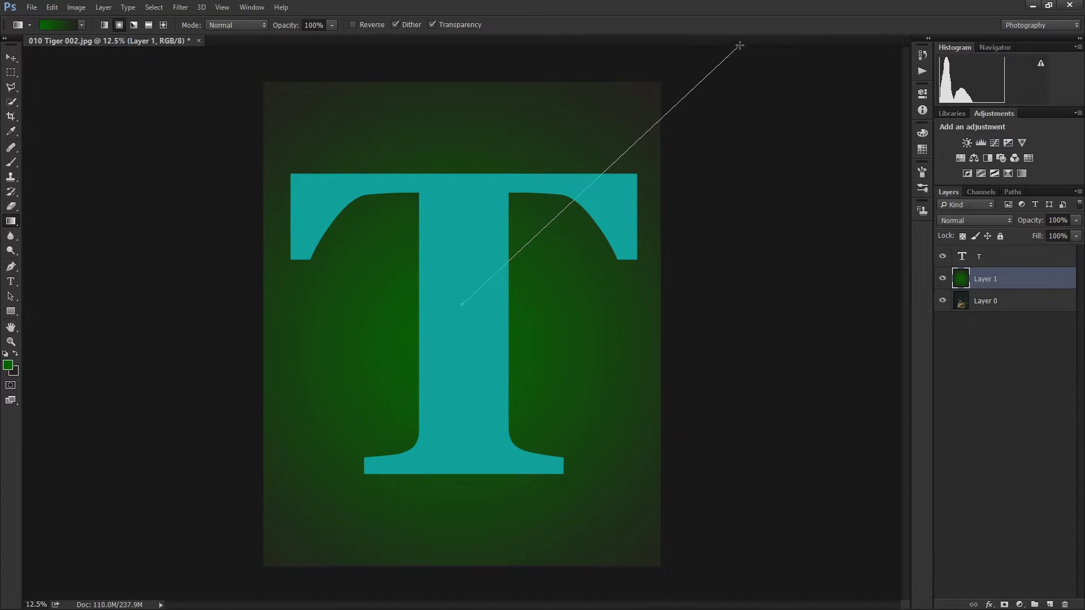
{"action": "left_click", "coordinate": [1000, 305]}
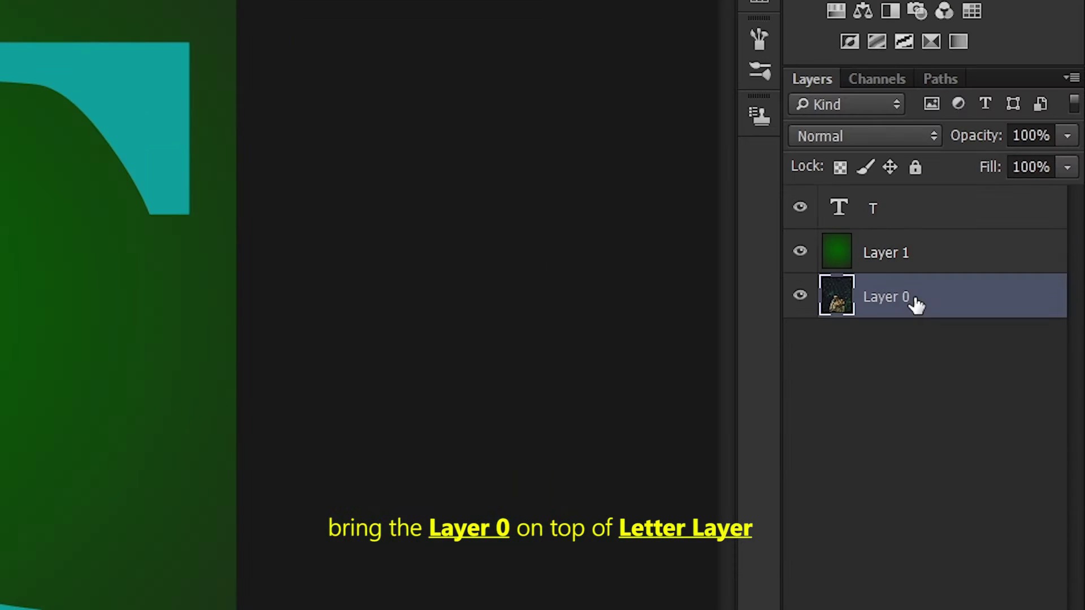
Move Layer 0 above the T layer and clip it to the letter
{"action": "left_click_drag", "start_coordinate": [915, 305], "coordinate": [931, 210]}
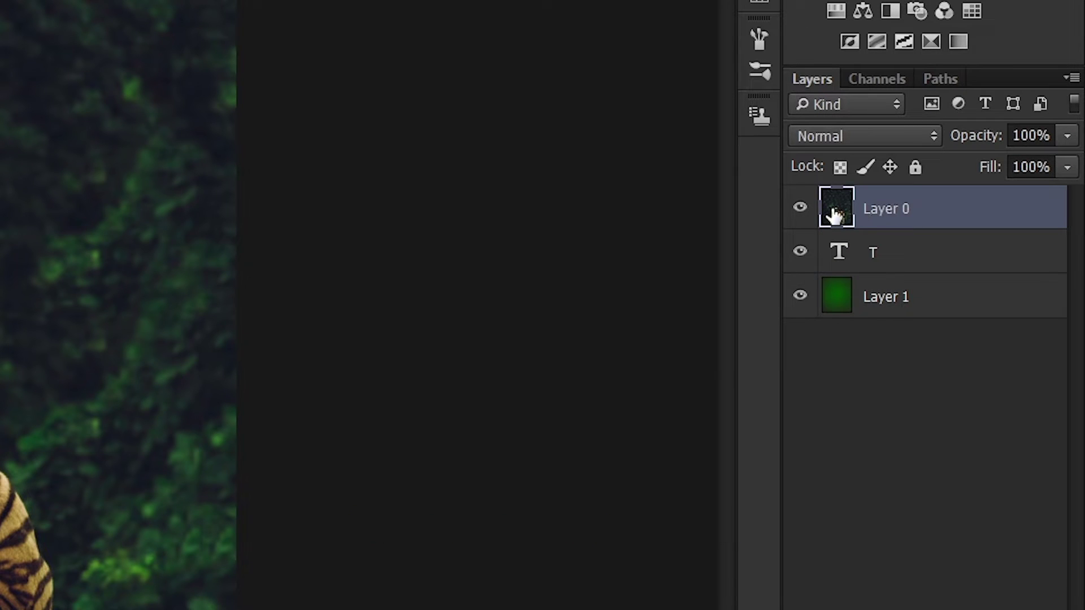
{"action": "right_click", "coordinate": [882, 218]}
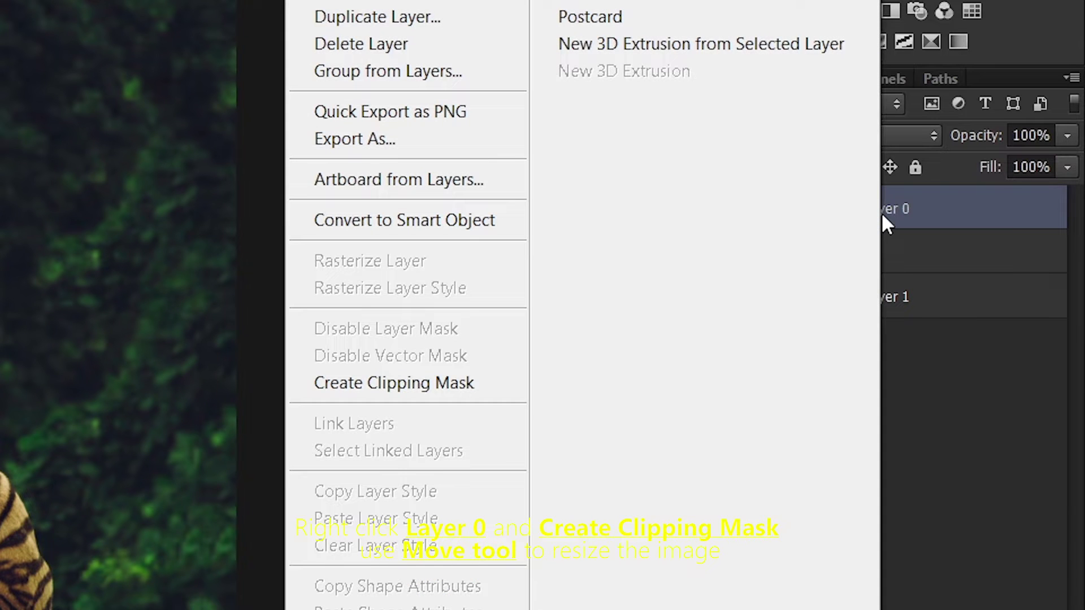
{"action": "left_click", "coordinate": [376, 383]}
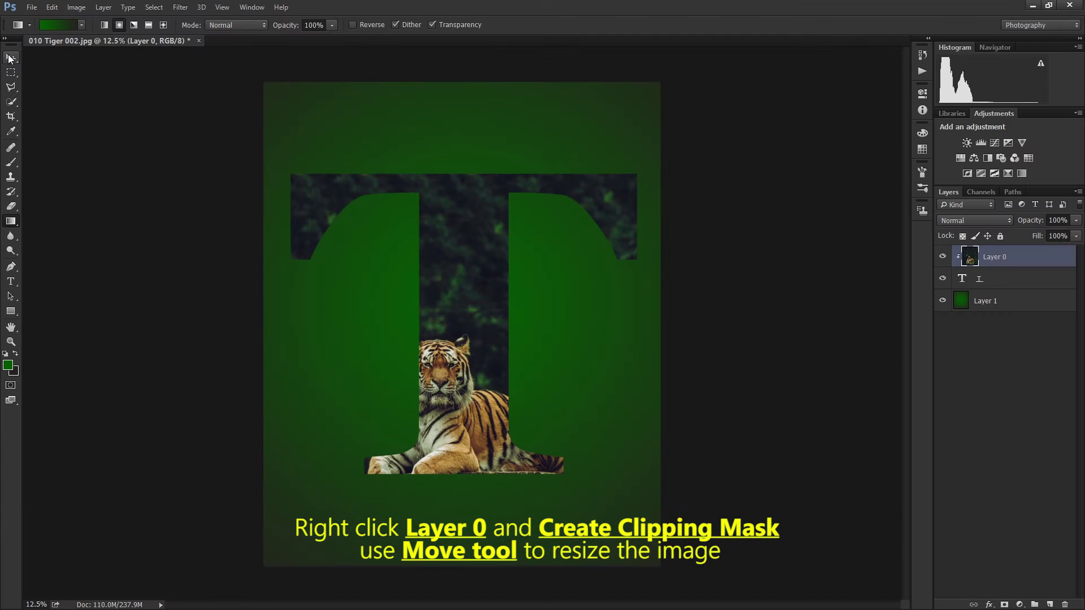
Nudge the clipped tiger photo so the tiger sits in the T's stem
{"action": "left_click", "coordinate": [11, 57]}
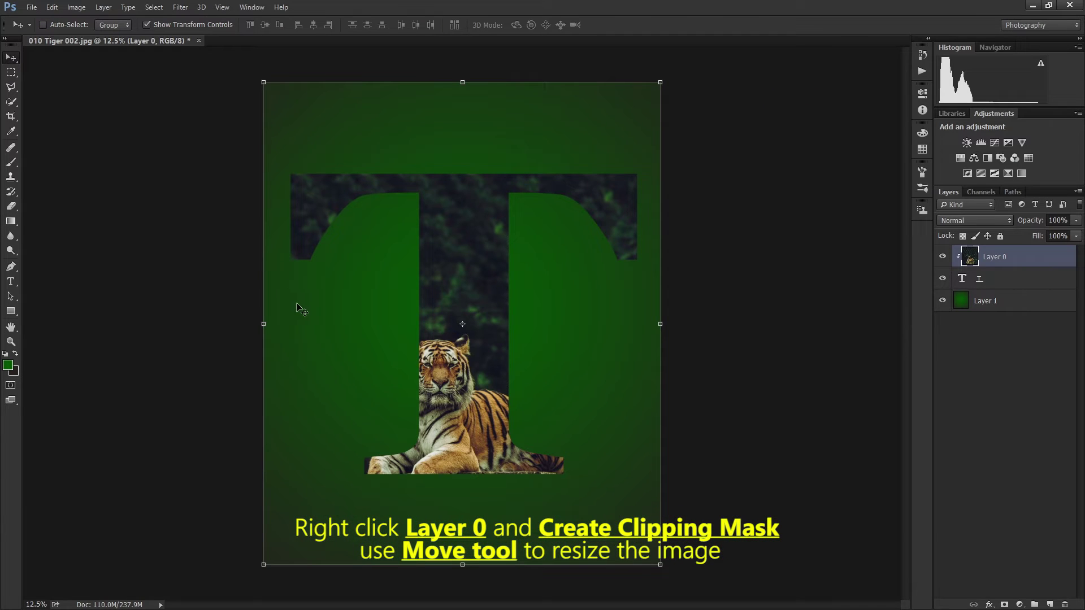
{"action": "left_click_drag", "start_coordinate": [306, 314], "coordinate": [301, 315]}
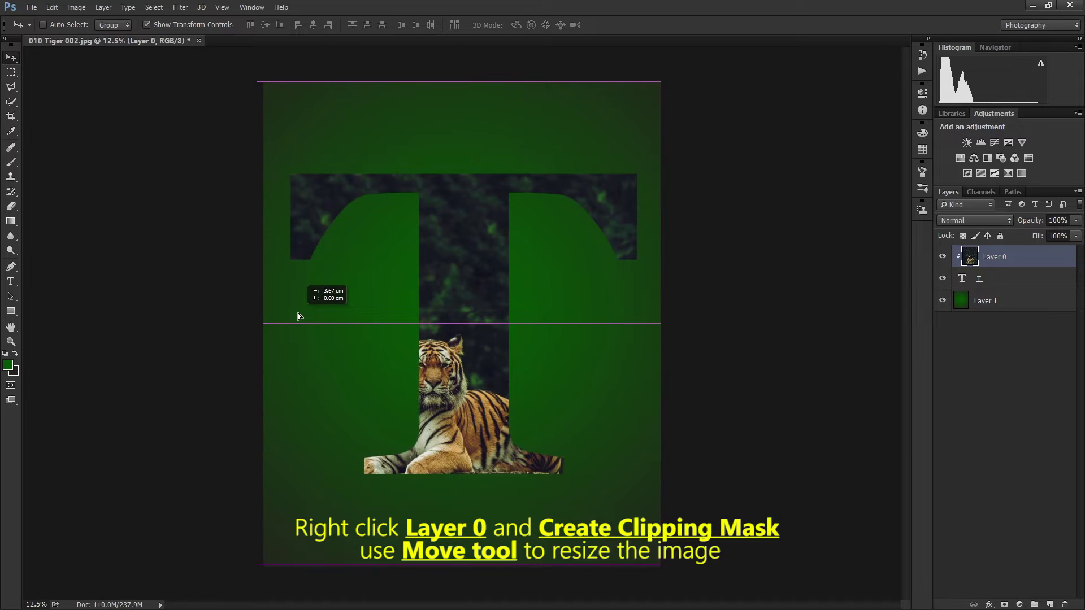
{"action": "left_click_drag", "start_coordinate": [301, 314], "coordinate": [302, 319]}
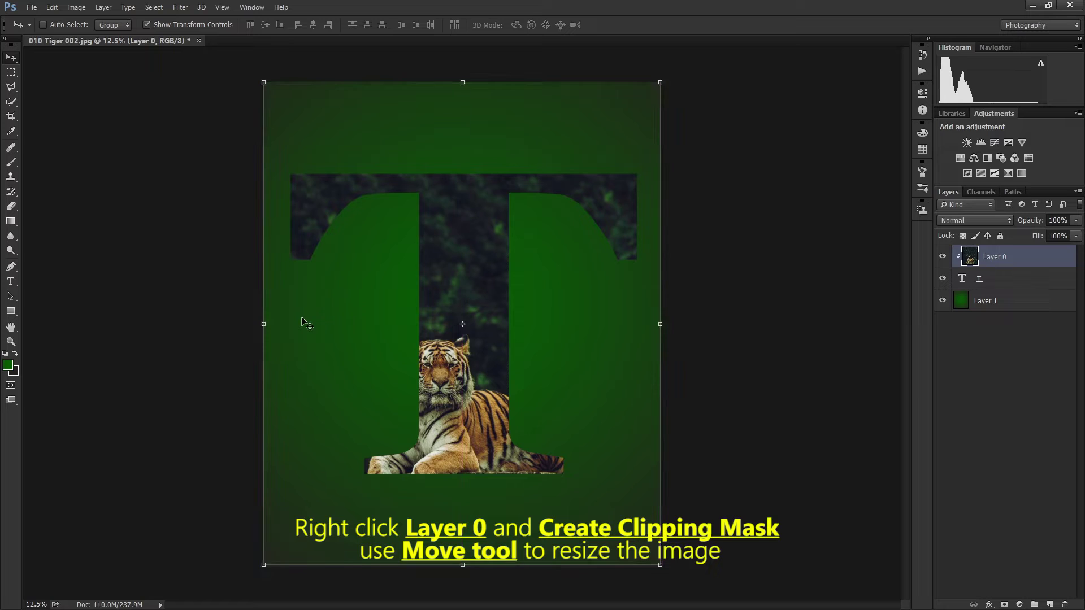
{"action": "key", "text": "shift+Down"}
{"action": "key", "text": "shift+Down"}
{"action": "key", "text": "shift+Down"}
{"action": "key", "text": "shift+Down"}
{"action": "key", "text": "shift+Down"}
{"action": "key", "text": "shift+Down"}
{"action": "key", "text": "shift+Left"}
{"action": "key", "text": "shift+Left"}
{"action": "key", "text": "shift+Left"}
{"action": "key", "text": "shift+Left"}
{"action": "key", "text": "shift+Left"}
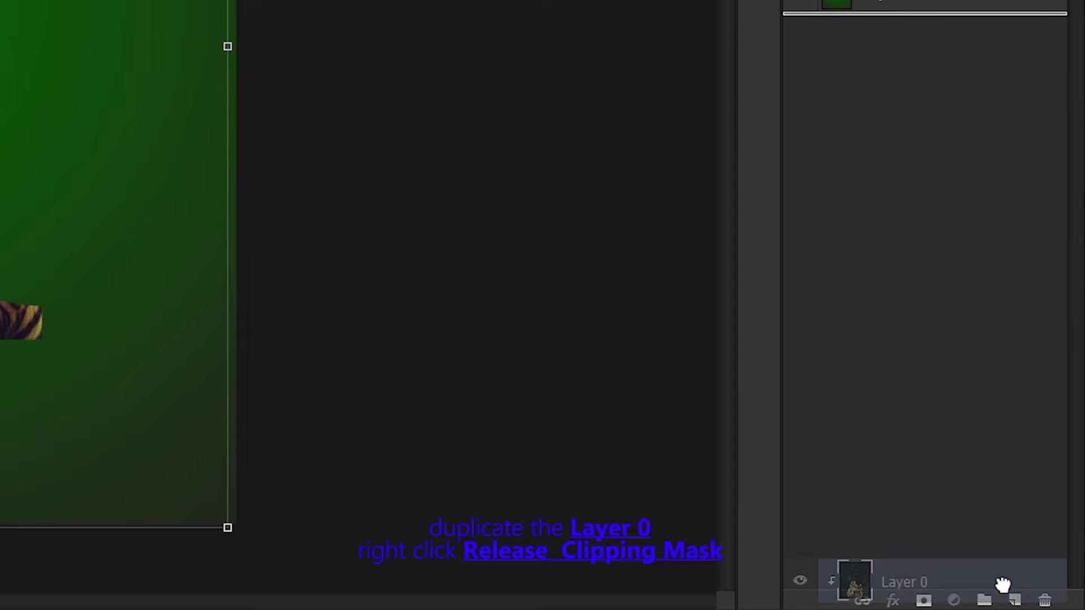
Duplicate Layer 0 and release Layer 0 copy from the clipping mask
{"action": "left_click_drag", "start_coordinate": [983, 289], "coordinate": [1015, 600]}
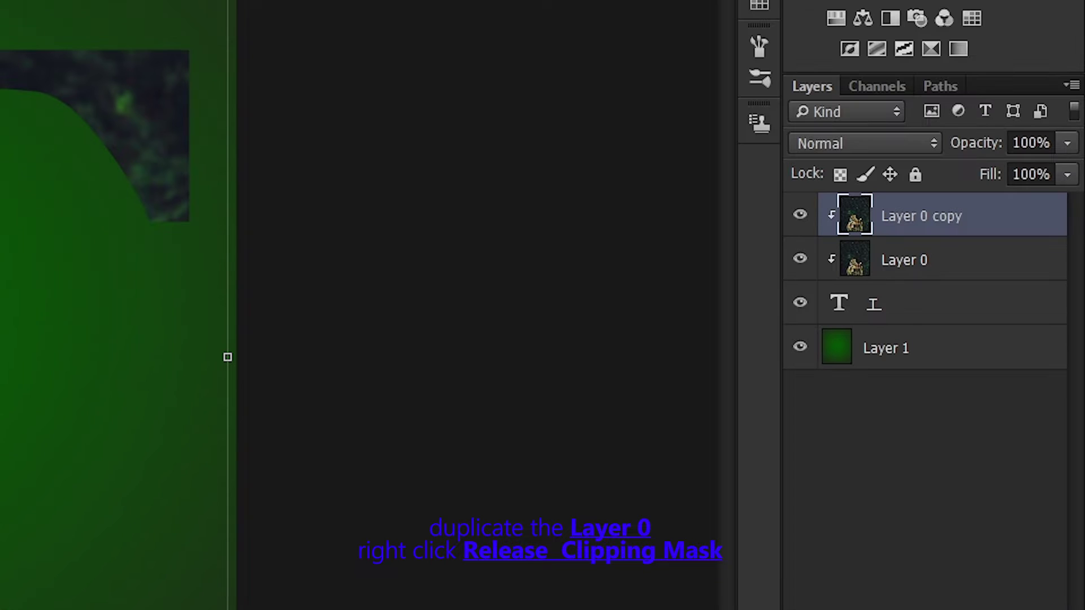
{"action": "right_click", "coordinate": [897, 224]}
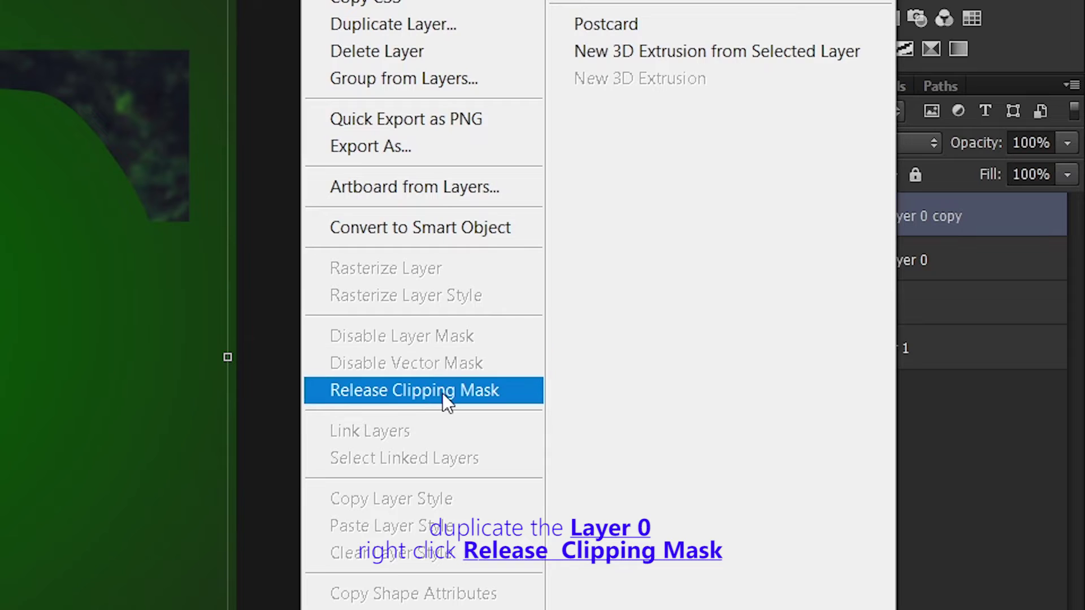
{"action": "left_click", "coordinate": [444, 395]}
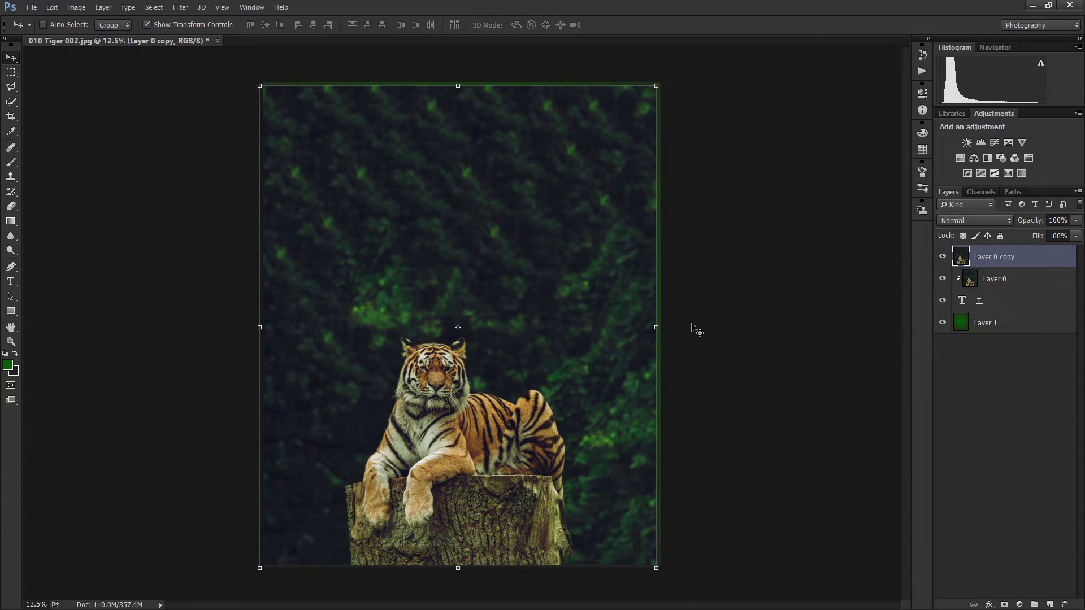
{"action": "key", "text": "ctrl+plus"}
{"action": "key", "text": "ctrl+plus"}
{"action": "key", "text": "ctrl+plus"}
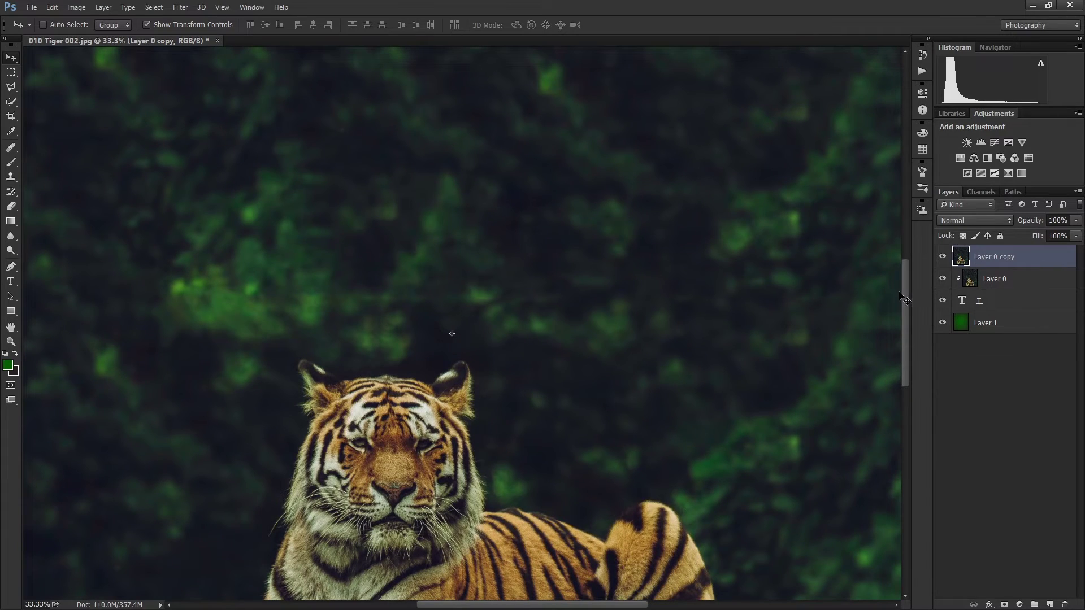
{"action": "left_click_drag", "start_coordinate": [904, 290], "coordinate": [914, 355]}
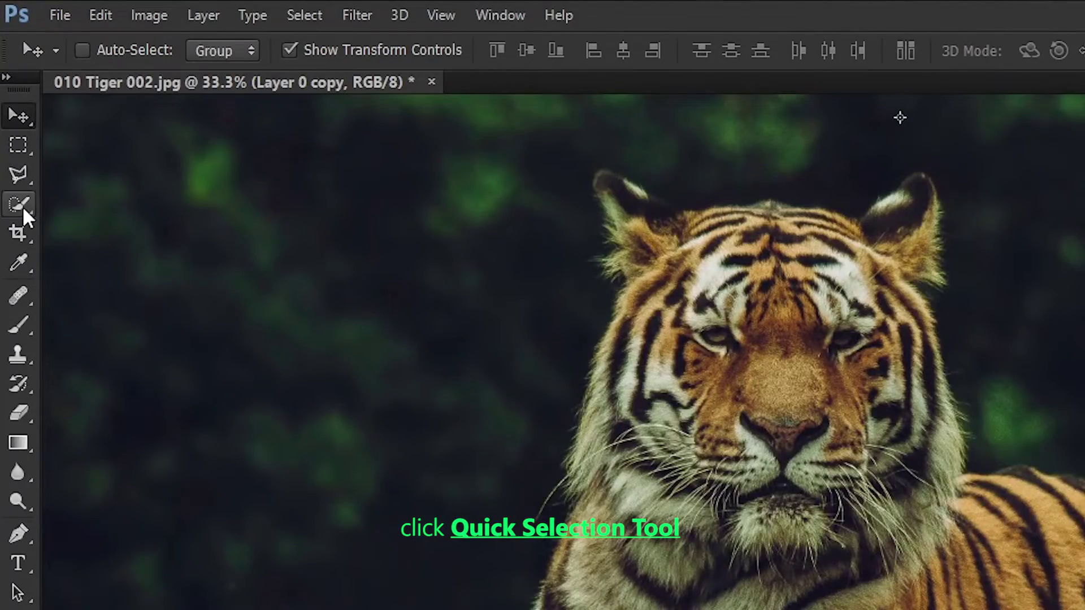
Quick-select the tiger's head, chest and front paws, subtracting the stump
{"action": "left_click", "coordinate": [12, 103]}
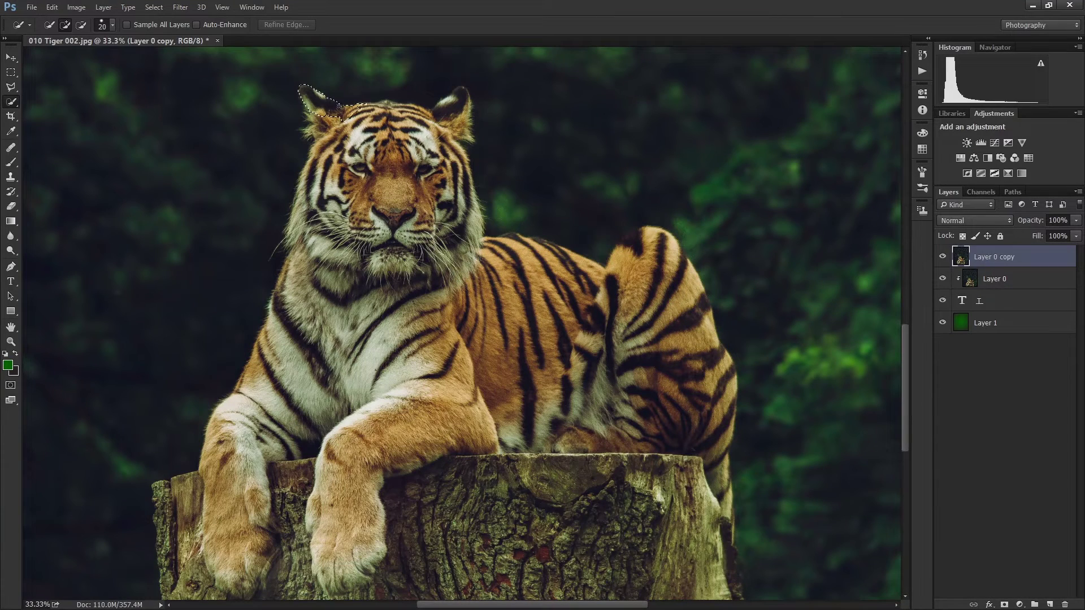
{"action": "mouse_move", "coordinate": [342, 110]}
{"action": "left_mouse_down"}
{"action": "mouse_move", "coordinate": [298, 294]}
{"action": "mouse_move", "coordinate": [246, 436]}
{"action": "mouse_move", "coordinate": [360, 321]}
{"action": "mouse_move", "coordinate": [354, 583]}
{"action": "left_mouse_up"}
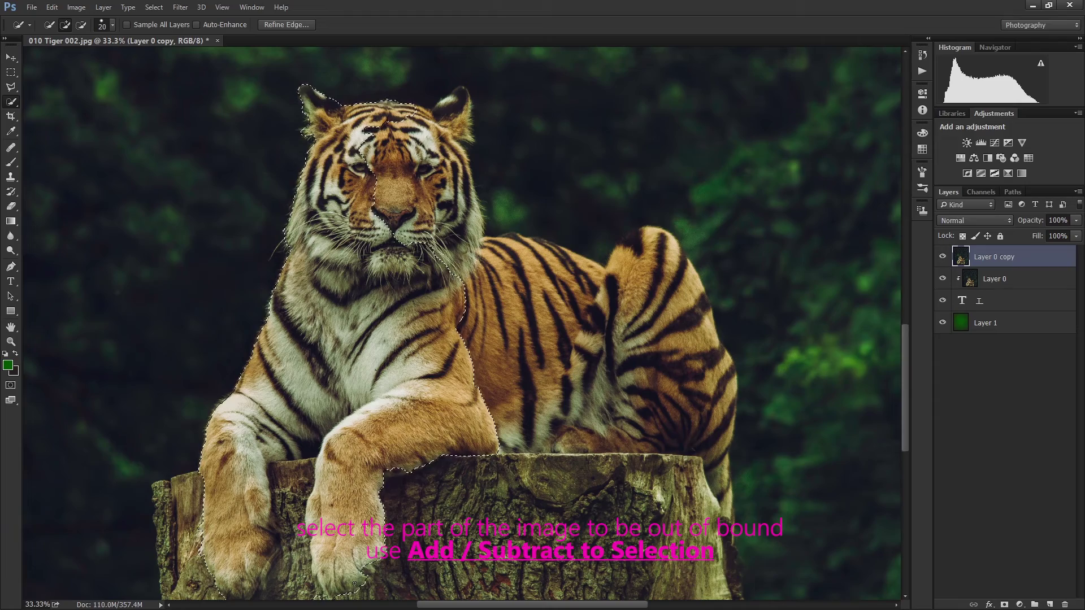
{"action": "scroll", "coordinate": [377, 88], "scroll_direction": "down", "scroll_amount": 1}
{"action": "mouse_move", "coordinate": [377, 87]}
{"action": "left_mouse_down"}
{"action": "mouse_move", "coordinate": [472, 186]}
{"action": "mouse_move", "coordinate": [481, 243]}
{"action": "left_mouse_up"}
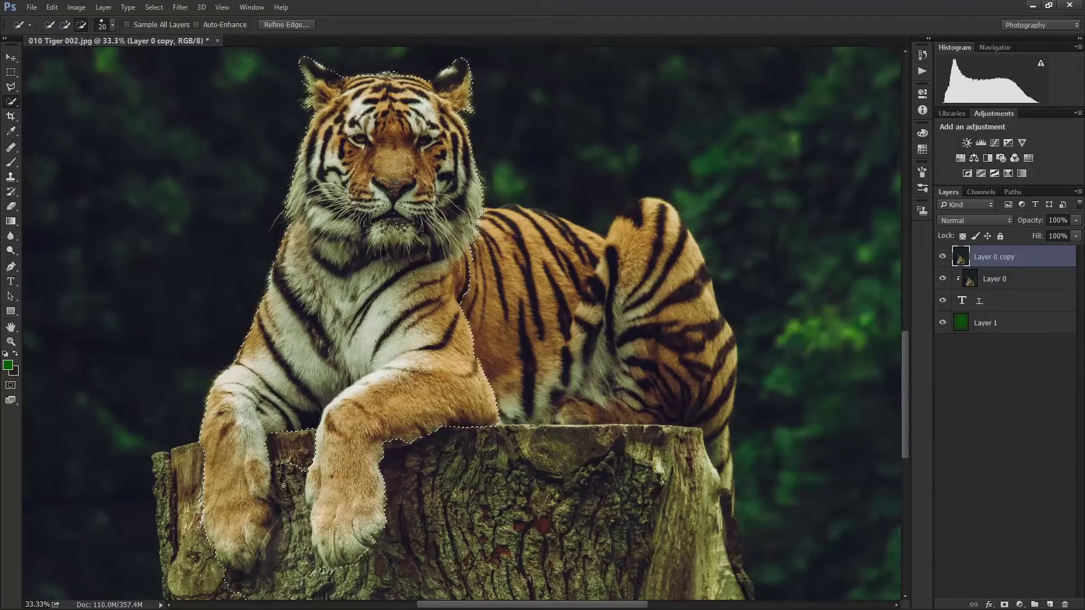
{"action": "left_click_drag", "start_coordinate": [283, 485], "coordinate": [237, 576]}
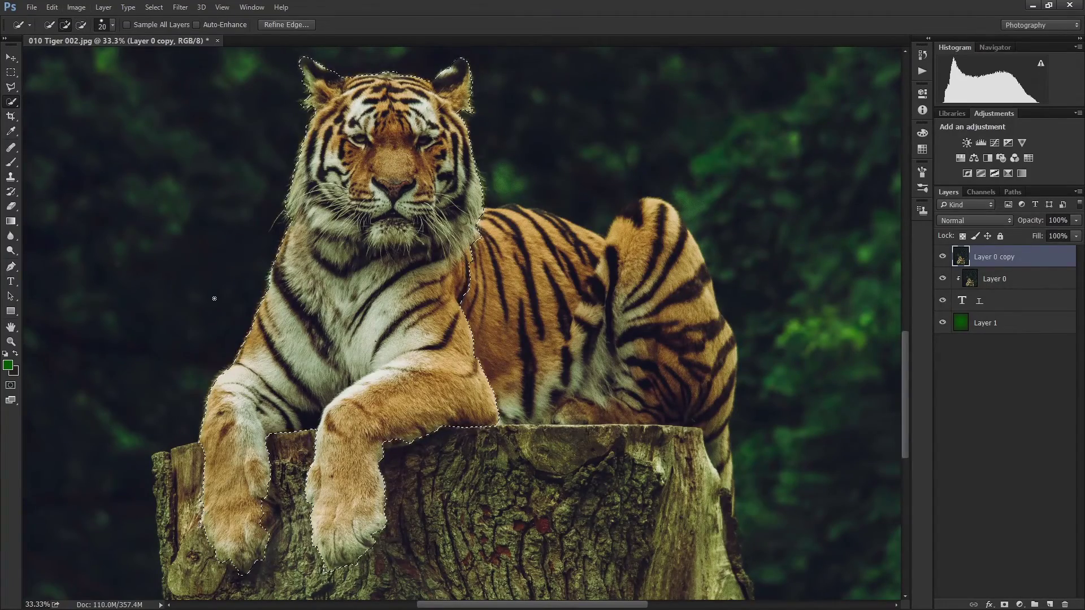
{"action": "left_click_drag", "start_coordinate": [275, 458], "coordinate": [264, 522]}
{"action": "key", "text": "ctrl+alt+r"}
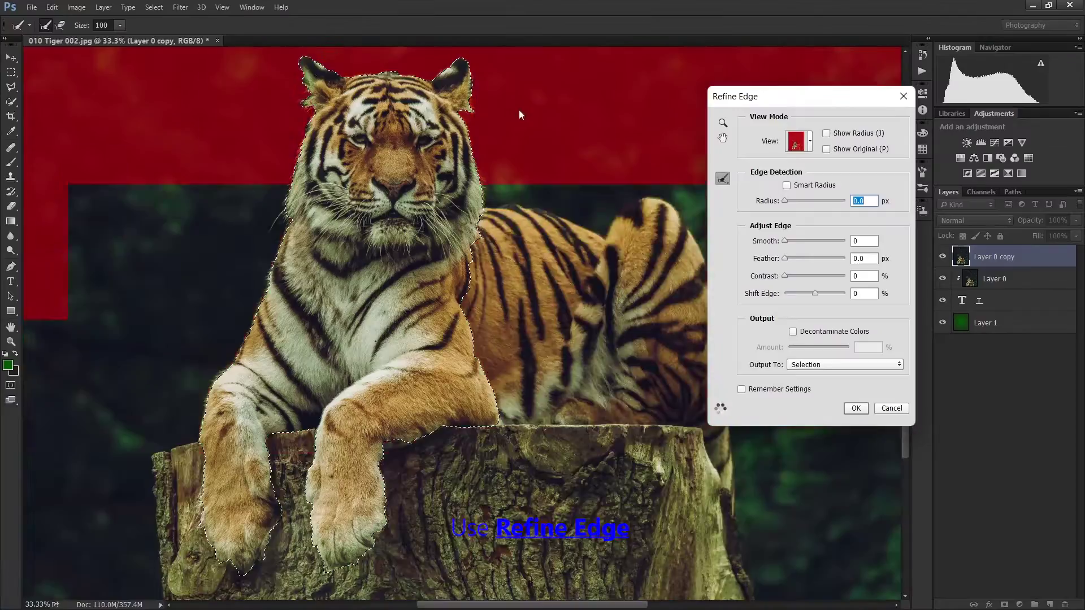
Refine the tiger selection edges around the left ear and both paws, then apply the refinement
{"action": "left_click_drag", "start_coordinate": [320, 59], "coordinate": [232, 370]}
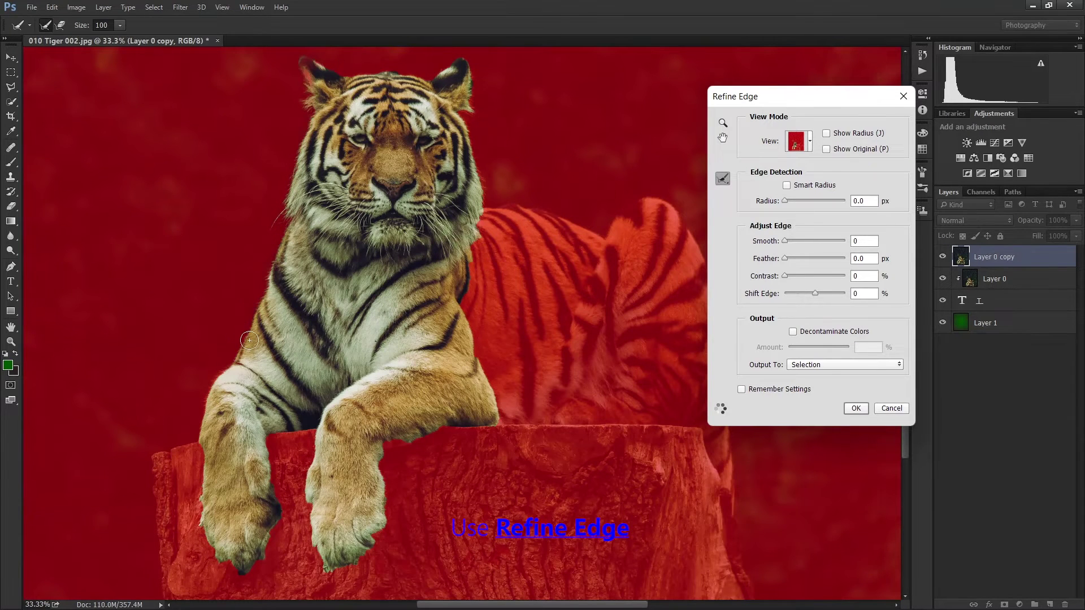
{"action": "mouse_move", "coordinate": [277, 466]}
{"action": "left_mouse_down"}
{"action": "mouse_move", "coordinate": [260, 557]}
{"action": "mouse_move", "coordinate": [199, 469]}
{"action": "left_mouse_up"}
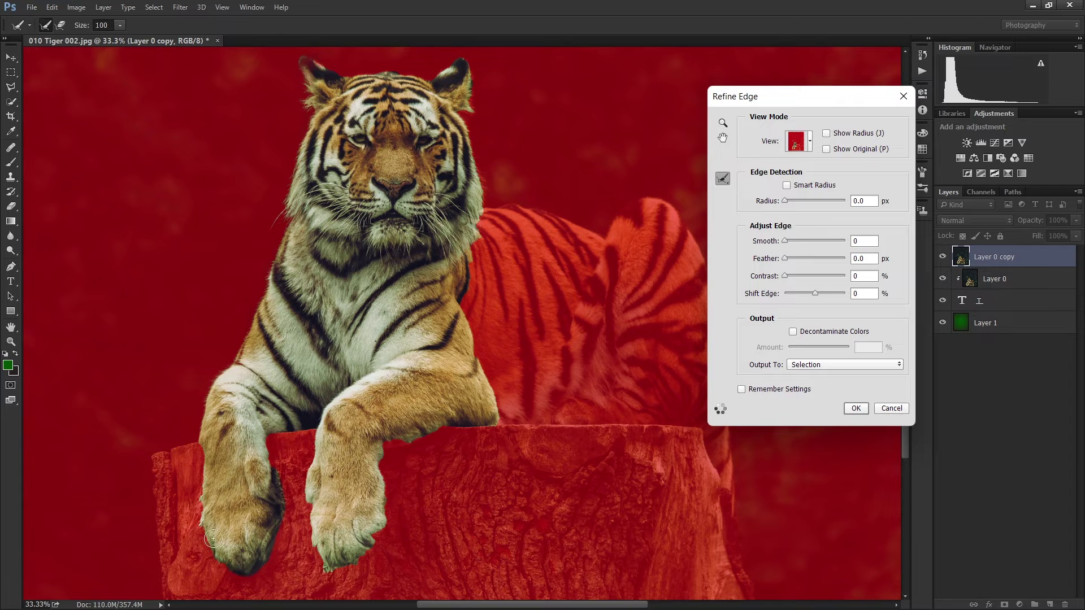
{"action": "left_click_drag", "start_coordinate": [313, 458], "coordinate": [397, 441]}
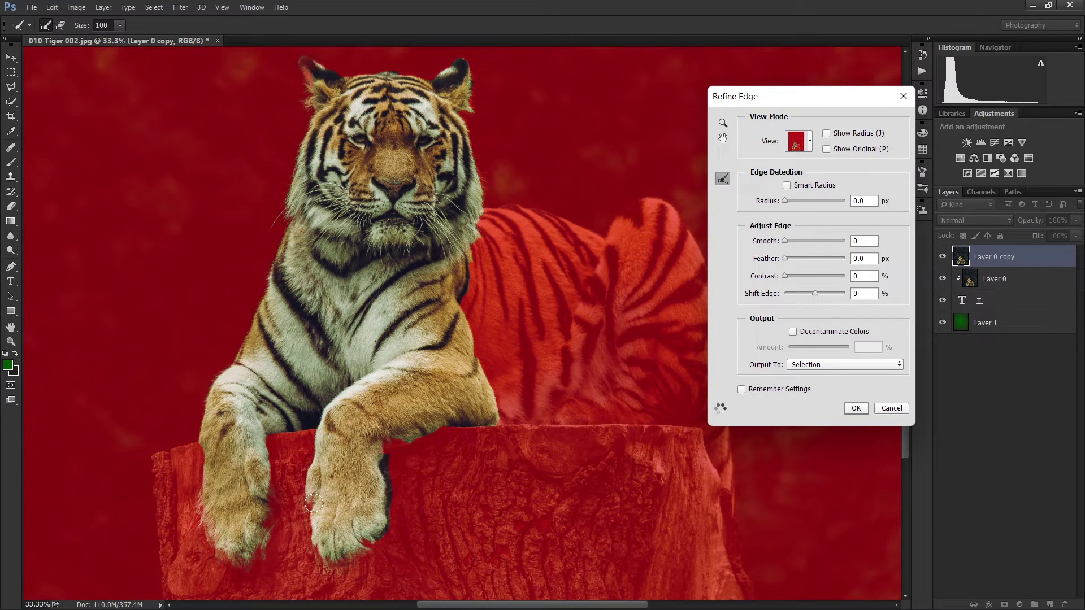
{"action": "key", "text": "shift+e"}
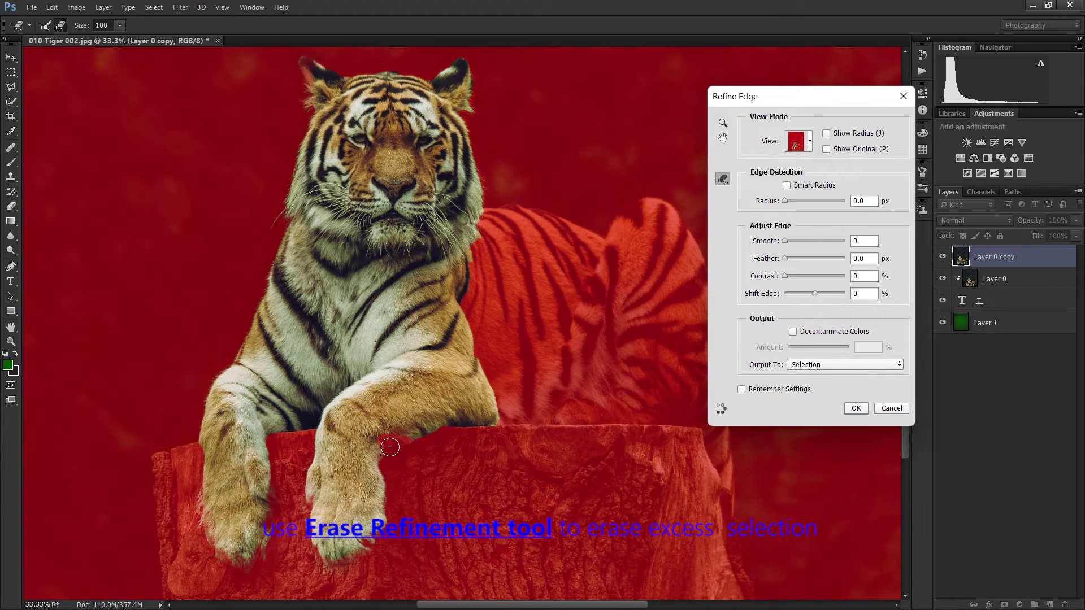
{"action": "key", "text": "shift+e"}
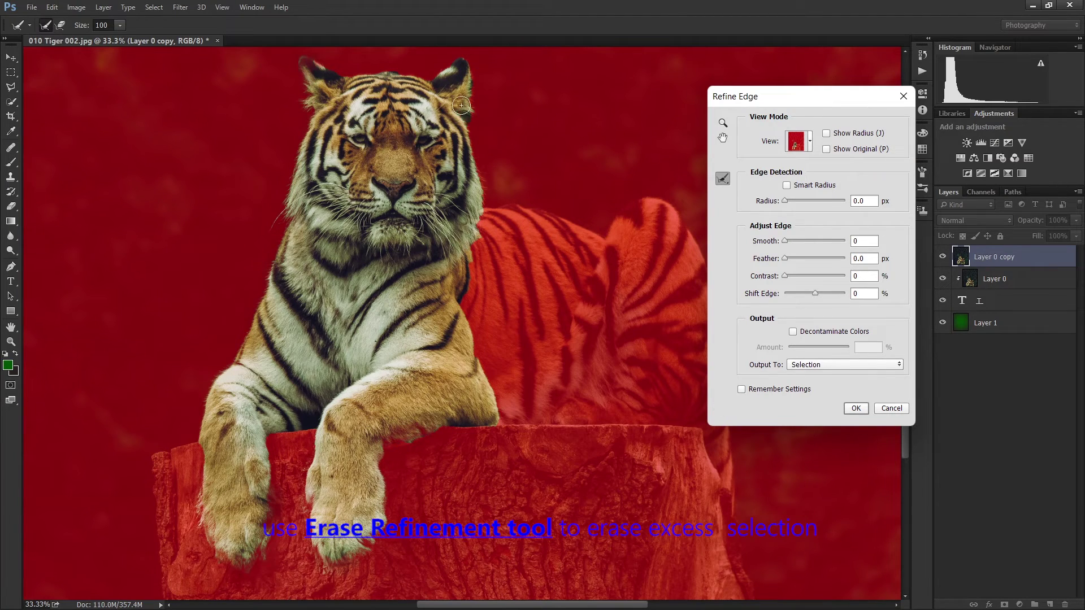
{"action": "left_click", "coordinate": [857, 407]}
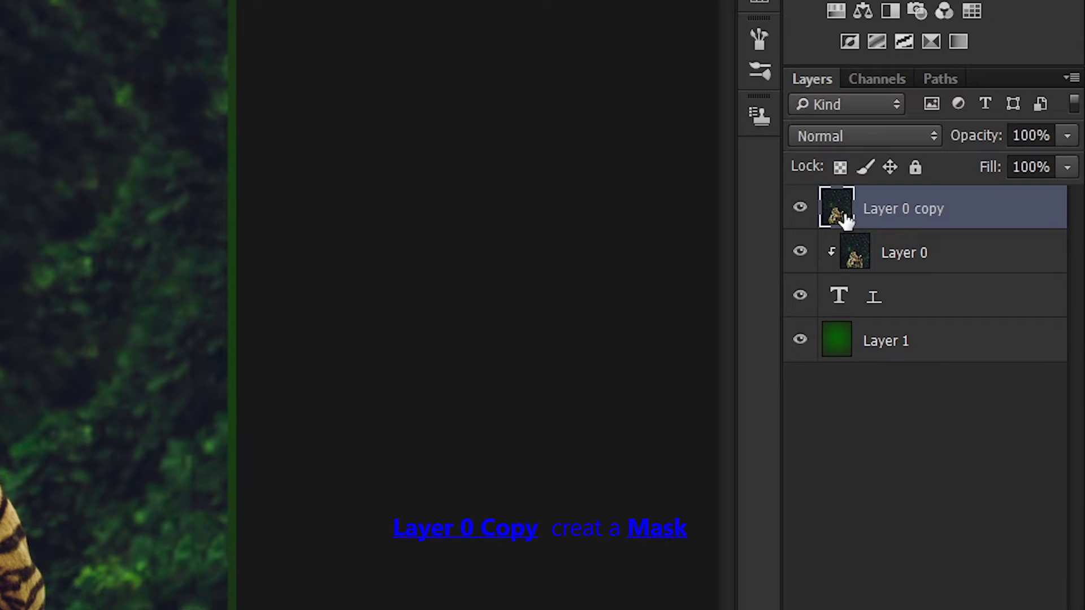
Add a layer mask from the selection and paint black to hide the fur between the front legs
{"action": "left_click", "coordinate": [923, 599]}
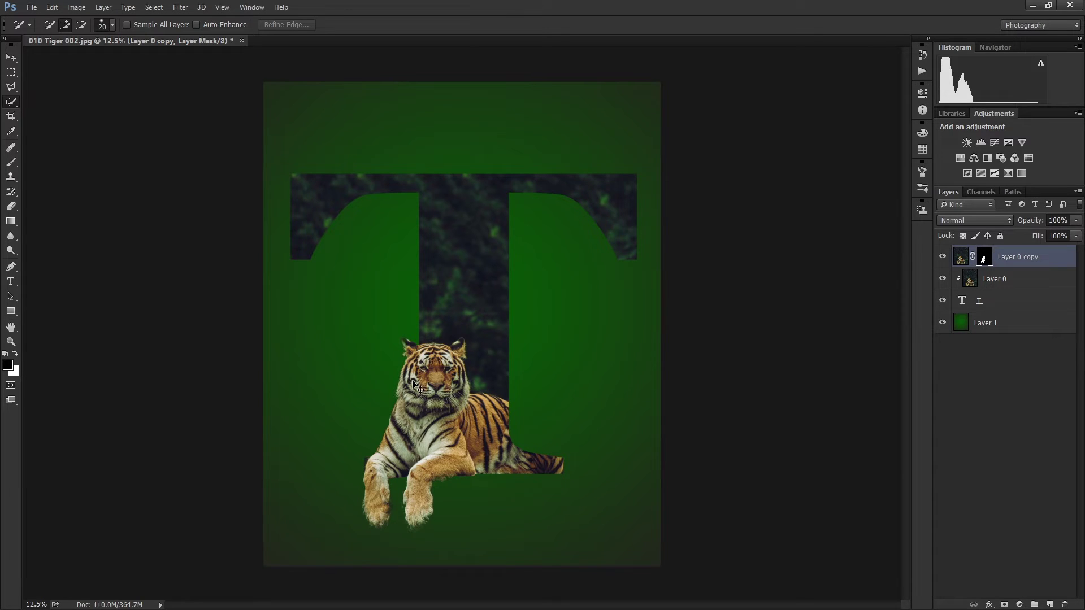
{"action": "key", "text": "ctrl+plus"}
{"action": "key", "text": "ctrl+plus"}
{"action": "key", "text": "ctrl+plus"}
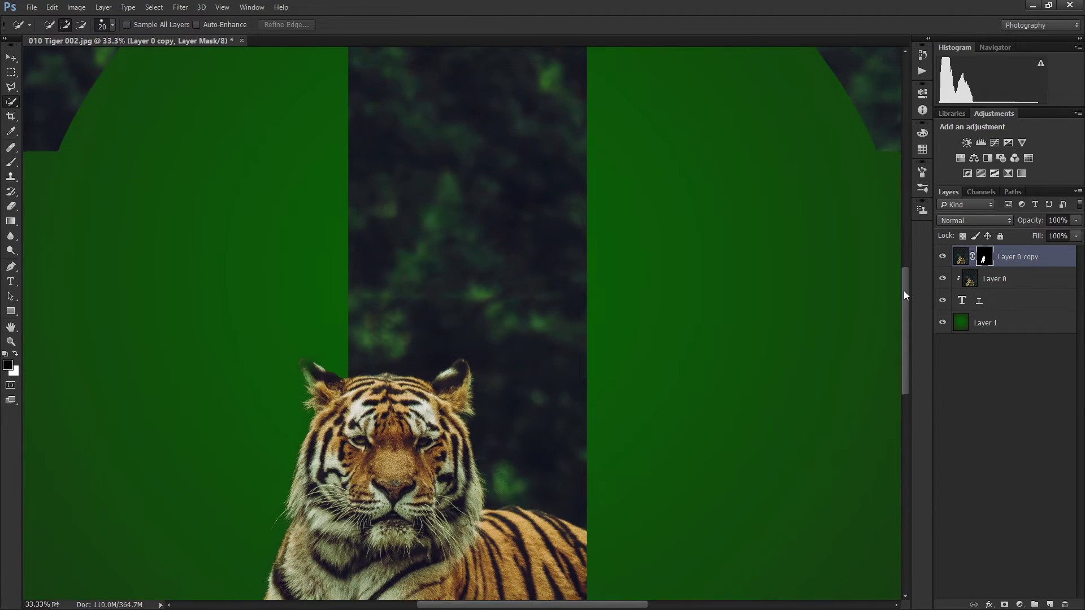
{"action": "left_click_drag", "start_coordinate": [904, 279], "coordinate": [906, 341]}
{"action": "left_click", "coordinate": [15, 353]}
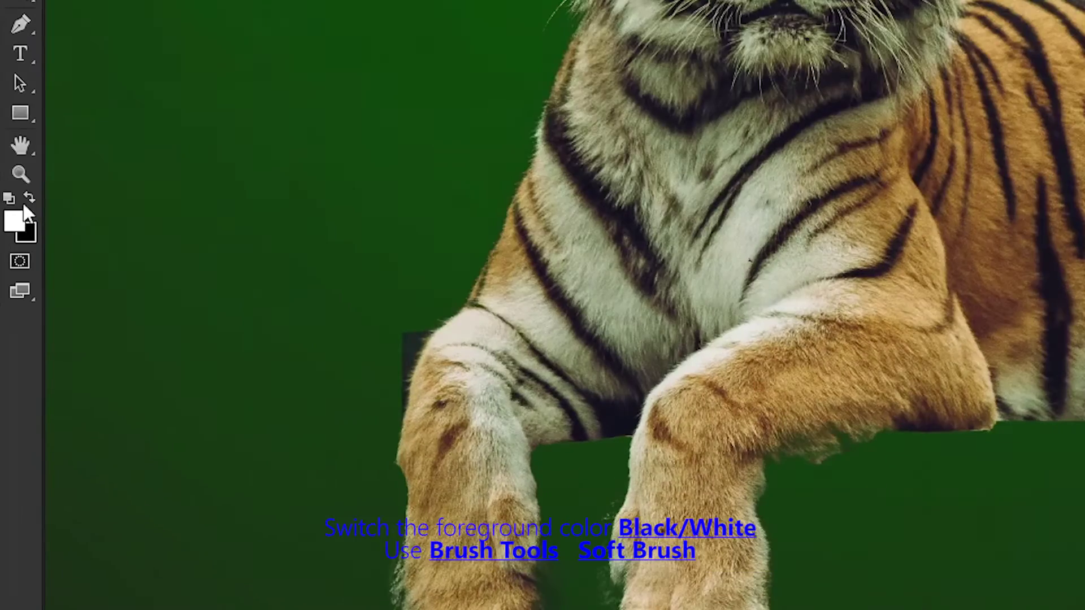
{"action": "left_click", "coordinate": [30, 194]}
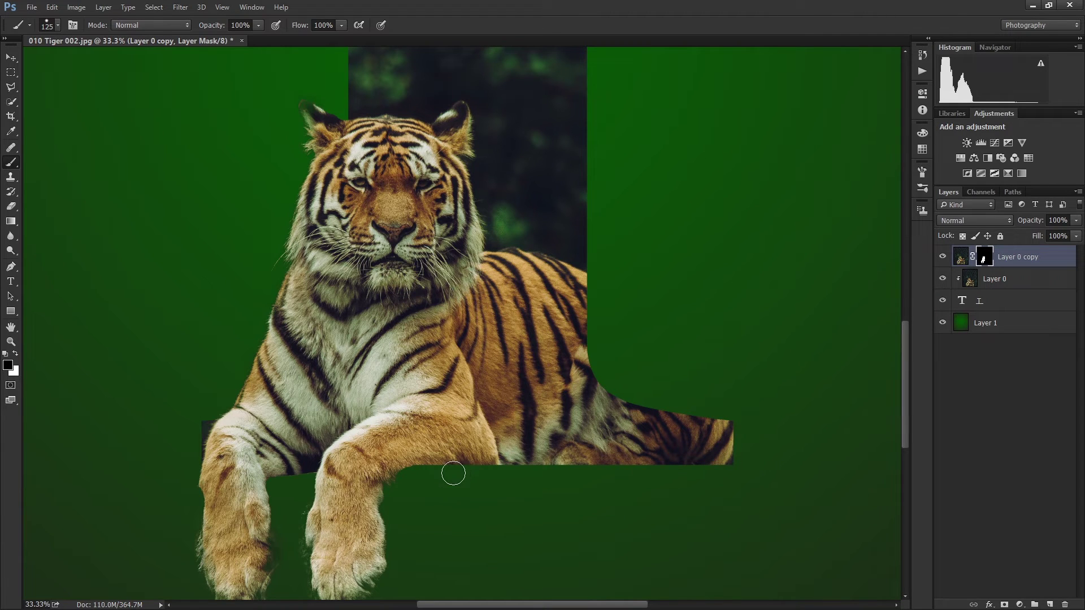
{"action": "mouse_move", "coordinate": [287, 484]}
{"action": "left_mouse_down"}
{"action": "mouse_move", "coordinate": [278, 477]}
{"action": "mouse_move", "coordinate": [302, 472]}
{"action": "left_mouse_up"}
With a smaller soft round brush, mask out the fur wisps along the left paw
{"action": "key", "text": "ctrl+plus"}
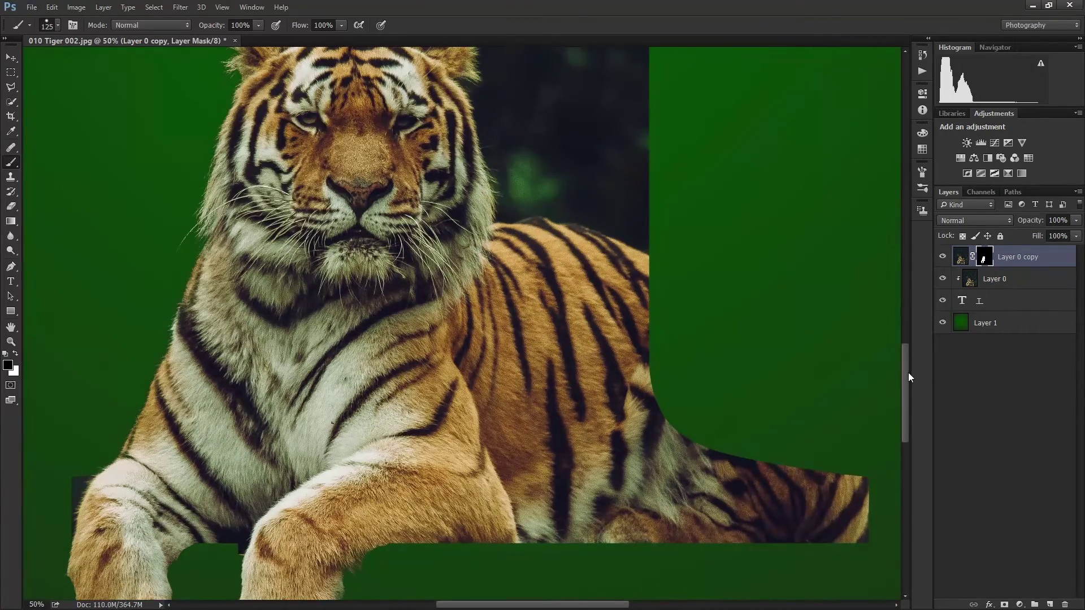
{"action": "scroll", "coordinate": [907, 381], "scroll_direction": "down", "scroll_amount": 5}
{"action": "key", "text": "bracketleft"}
{"action": "key", "text": "bracketleft"}
{"action": "key", "text": "bracketleft"}
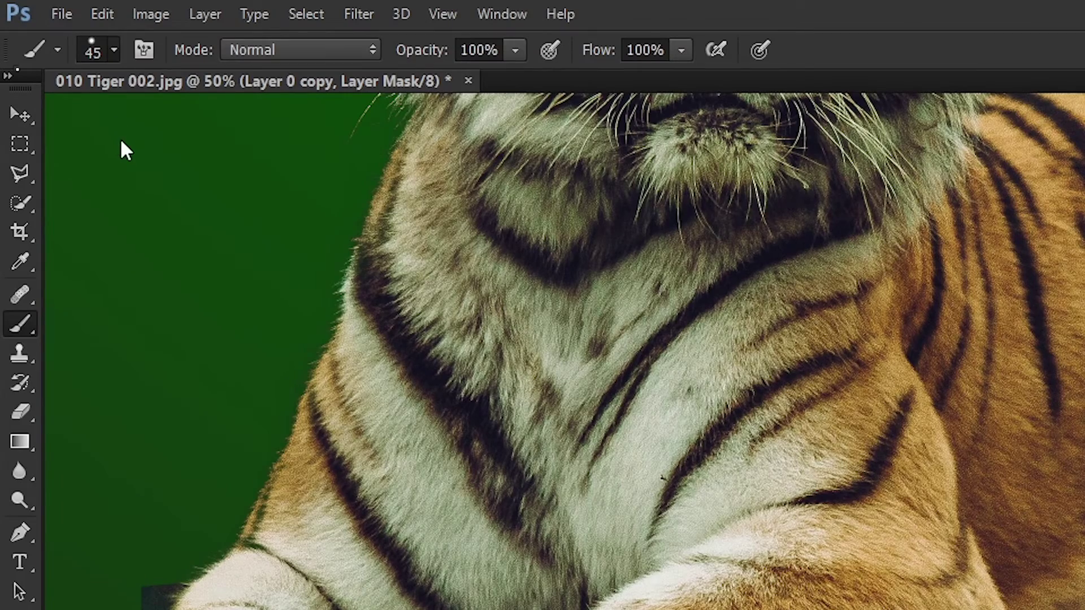
{"action": "right_click", "coordinate": [125, 150]}
{"action": "left_click", "coordinate": [155, 229]}
{"action": "key", "text": "Return"}
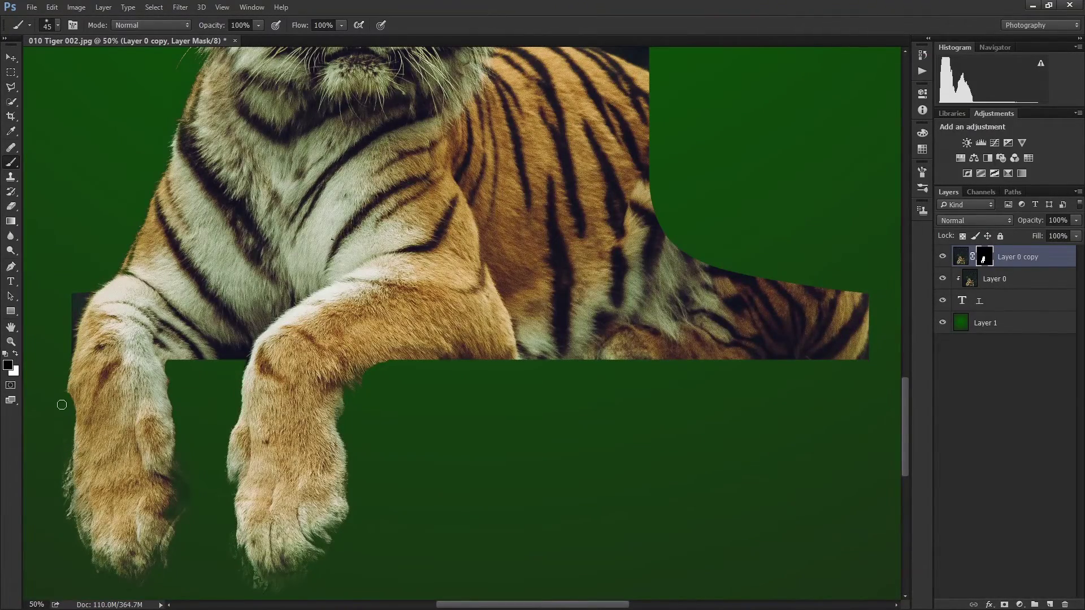
{"action": "left_click_drag", "start_coordinate": [65, 449], "coordinate": [63, 501]}
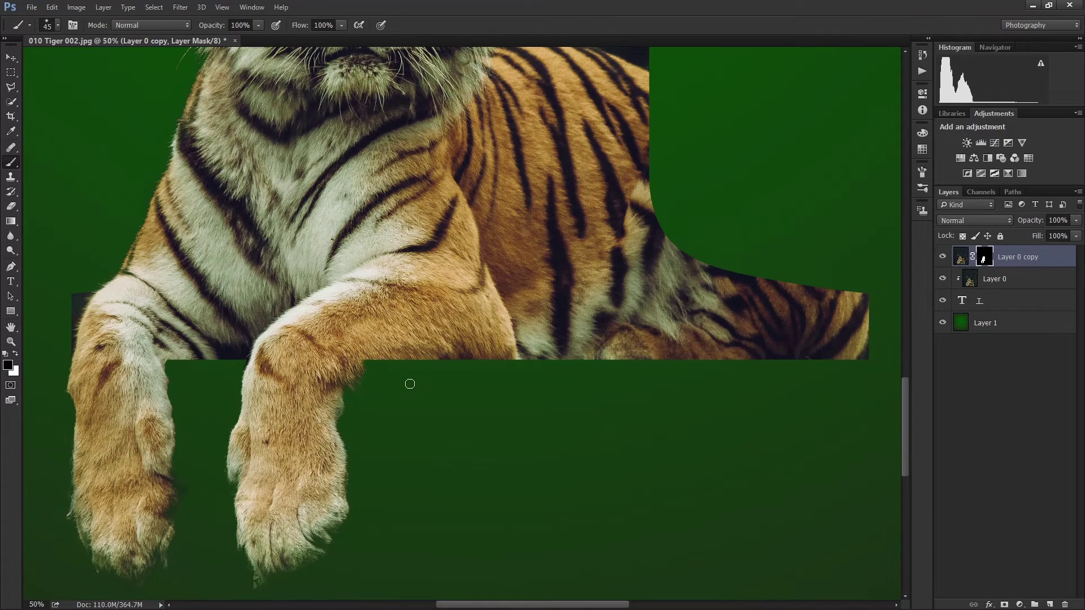
{"action": "key", "text": "ctrl+minus"}
{"action": "key", "text": "ctrl+minus"}
{"action": "key", "text": "ctrl+minus"}
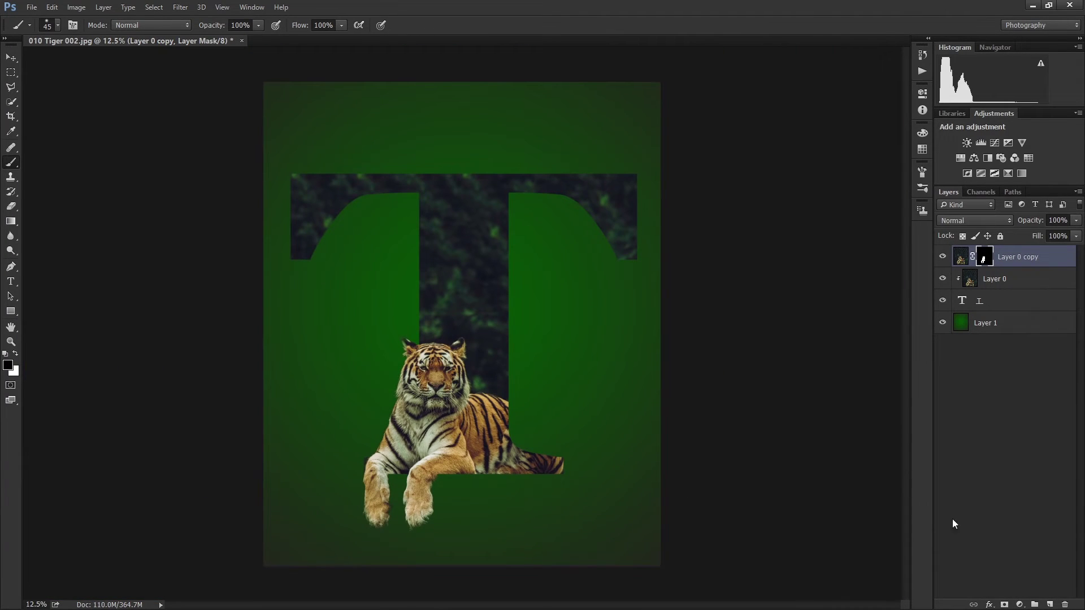
Add a Vibrance adjustment layer with Vibrance +39 and Saturation +28
{"action": "left_click", "coordinate": [1021, 605]}
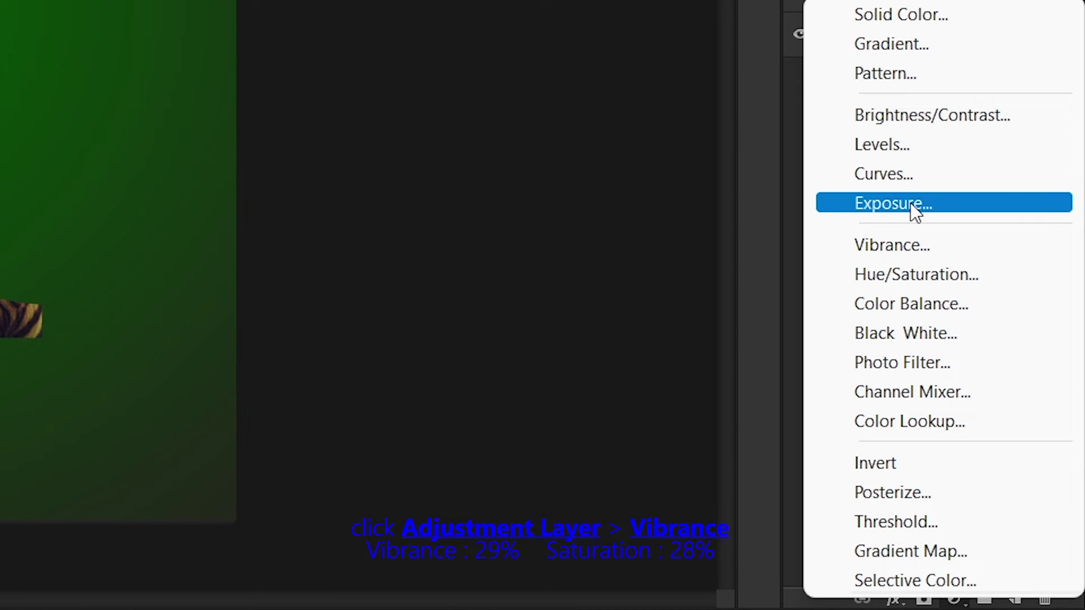
{"action": "left_click", "coordinate": [893, 246]}
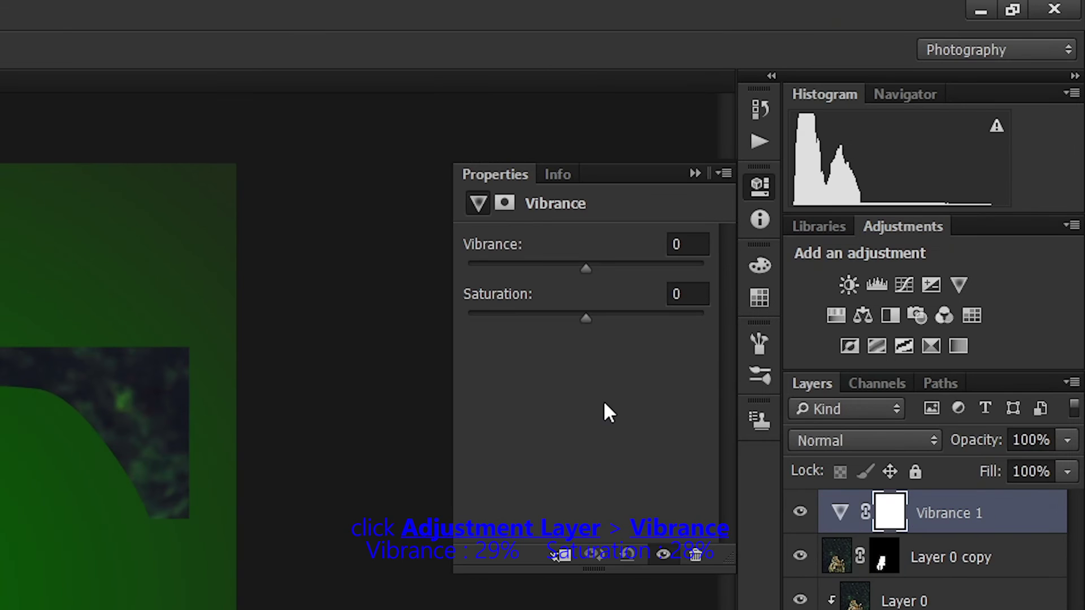
{"action": "left_click_drag", "start_coordinate": [585, 269], "coordinate": [632, 269]}
{"action": "mouse_move", "coordinate": [832, 161]}
{"action": "left_mouse_down"}
{"action": "mouse_move", "coordinate": [809, 159]}
{"action": "mouse_move", "coordinate": [838, 161]}
{"action": "left_mouse_up"}
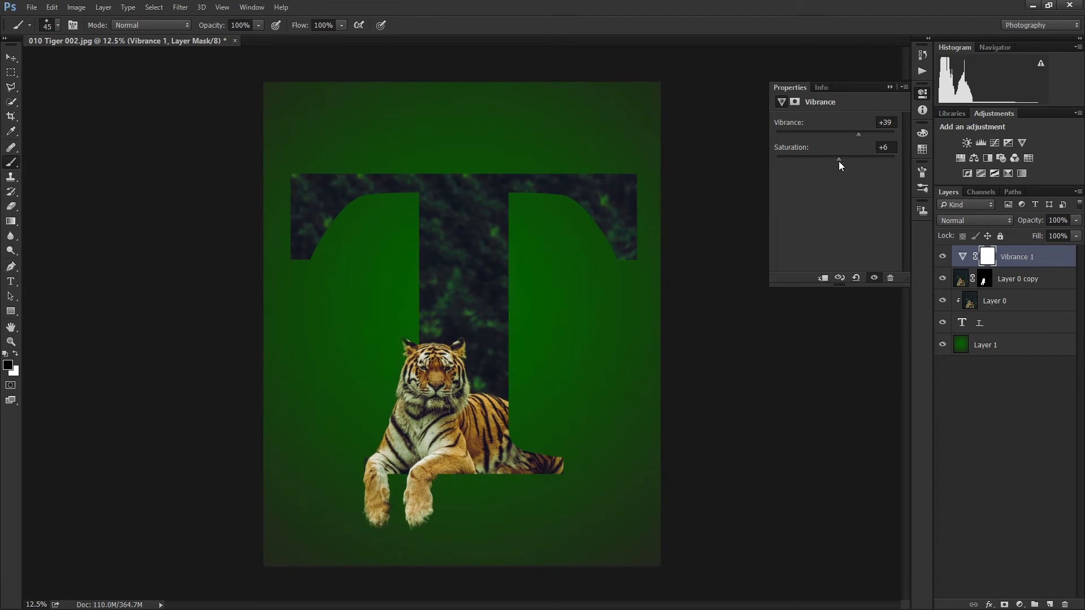
{"action": "left_click_drag", "start_coordinate": [857, 160], "coordinate": [852, 161]}
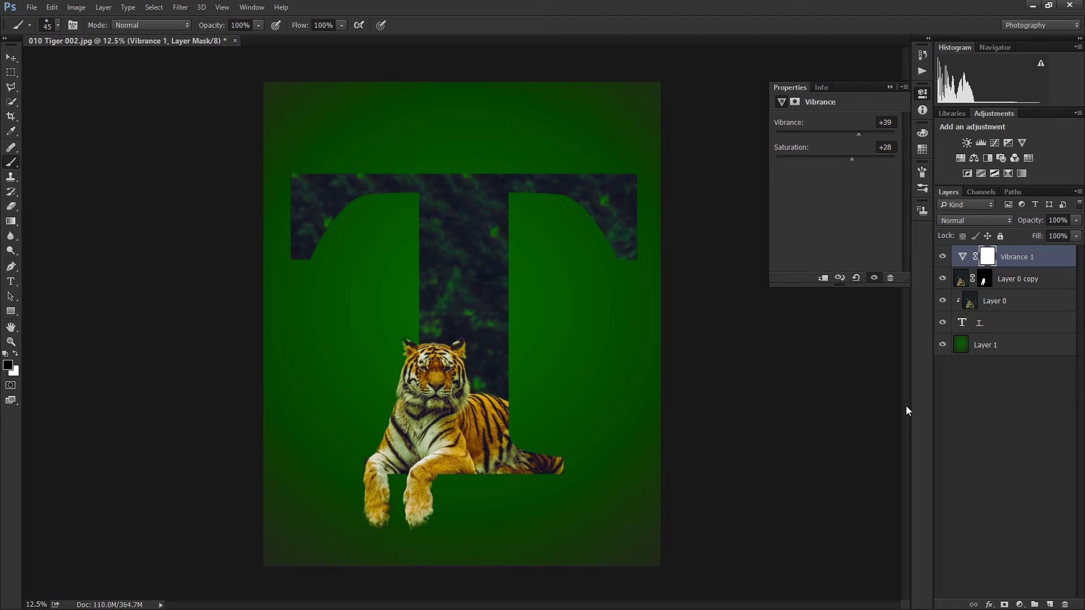
Add a Brightness/Contrast adjustment layer set to Brightness 30 and Contrast 50
{"action": "left_click", "coordinate": [1019, 604]}
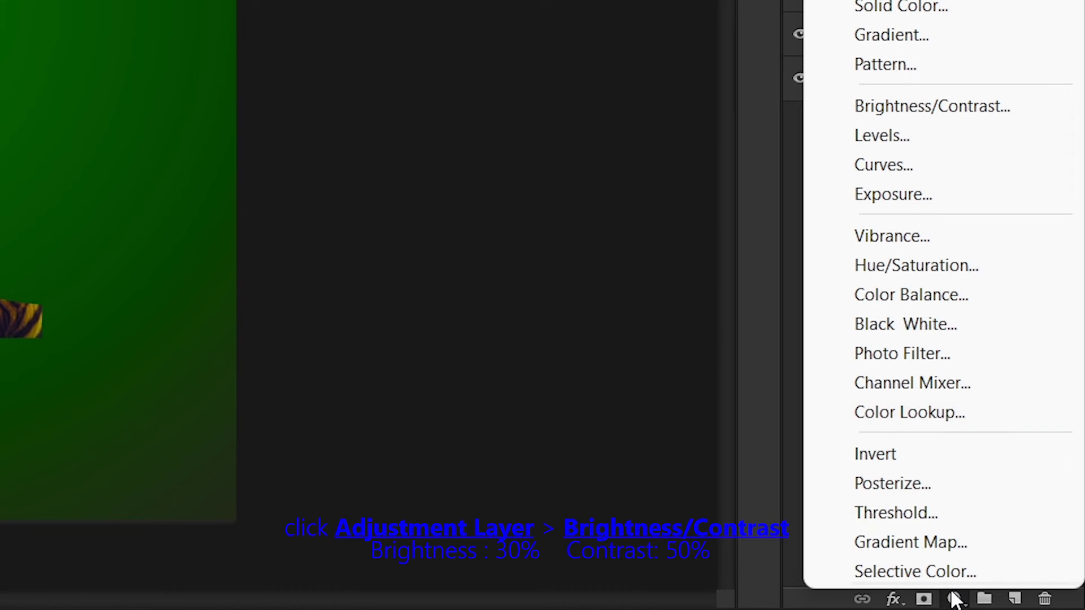
{"action": "left_click", "coordinate": [935, 107]}
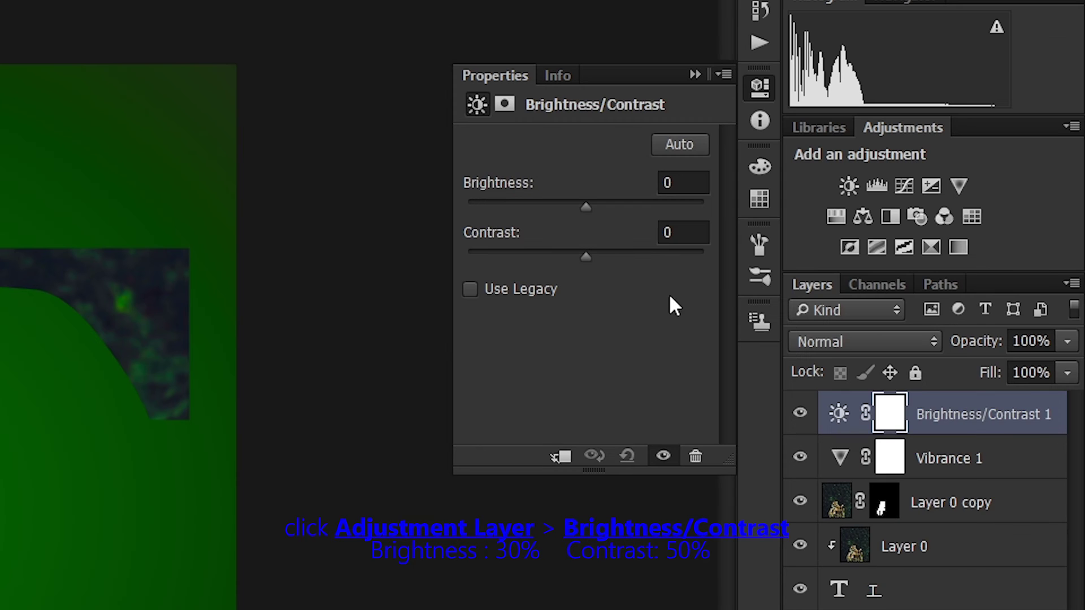
{"action": "left_click_drag", "start_coordinate": [586, 207], "coordinate": [619, 204]}
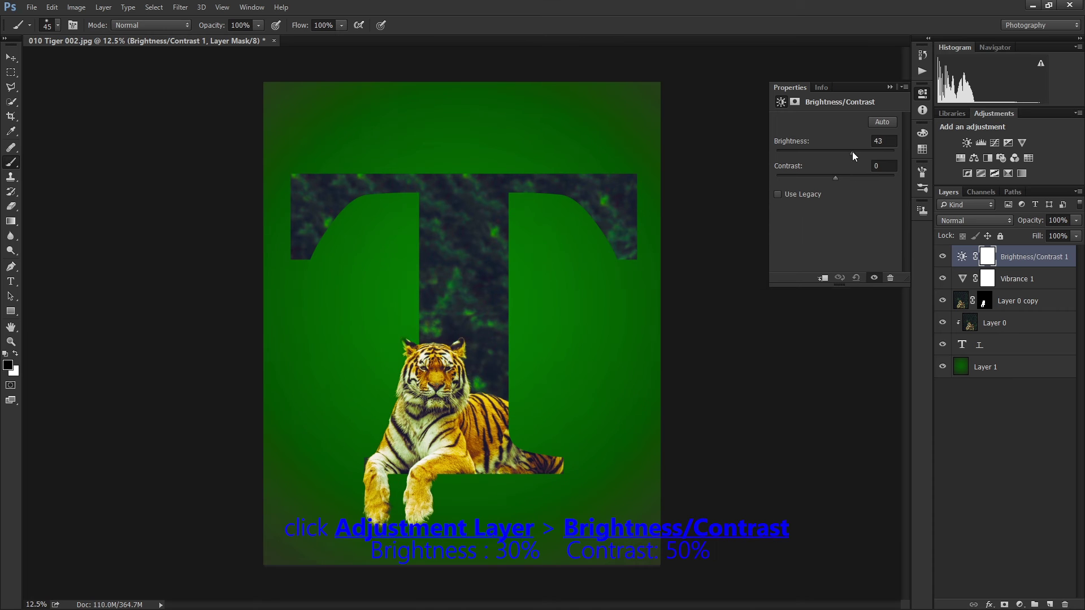
{"action": "left_click_drag", "start_coordinate": [835, 179], "coordinate": [870, 179]}
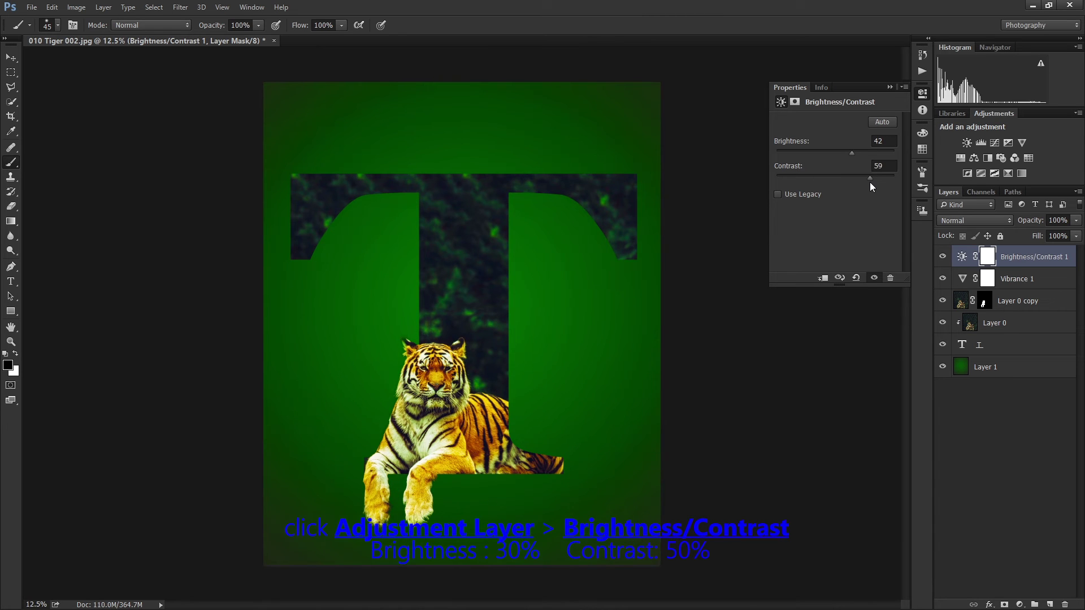
{"action": "left_click_drag", "start_coordinate": [870, 177], "coordinate": [865, 177]}
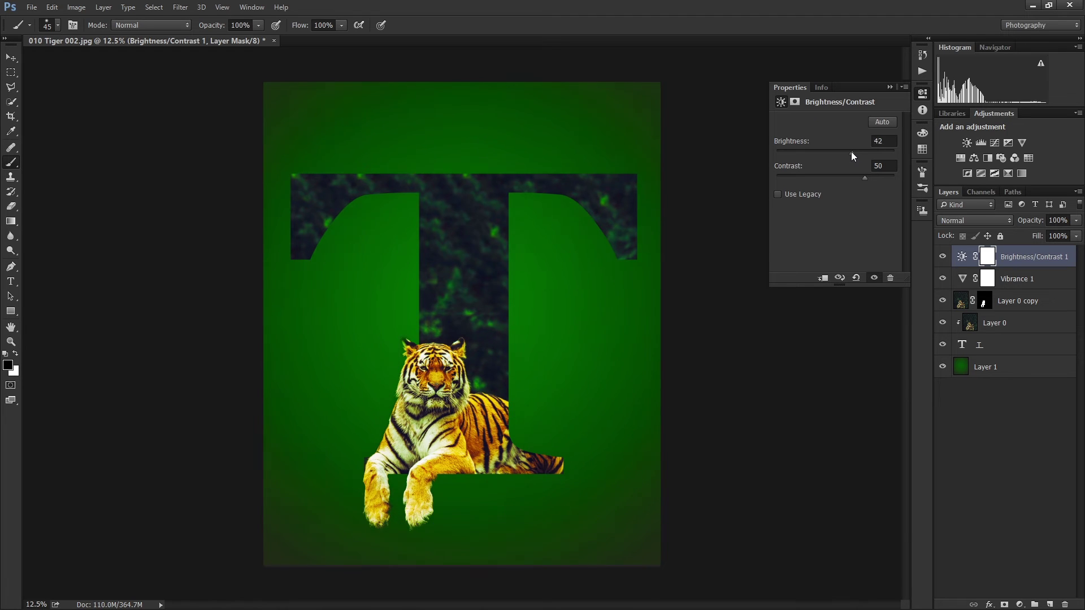
{"action": "left_click_drag", "start_coordinate": [853, 152], "coordinate": [847, 152]}
{"action": "left_click", "coordinate": [885, 141]}
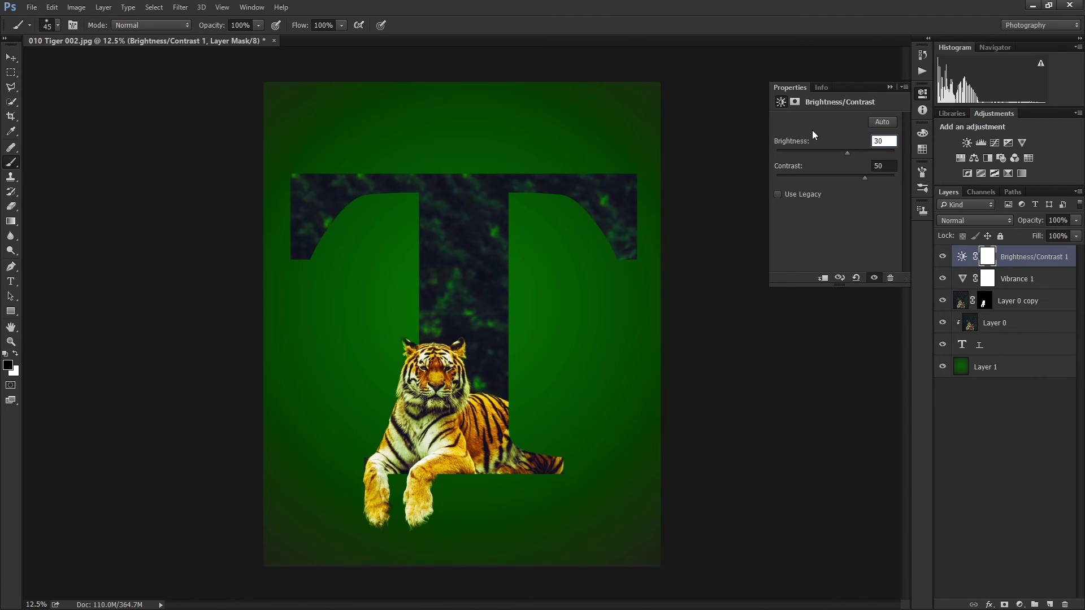
Collapse the Properties panel and toggle the green background's visibility to compare the result
{"action": "left_click", "coordinate": [890, 87]}
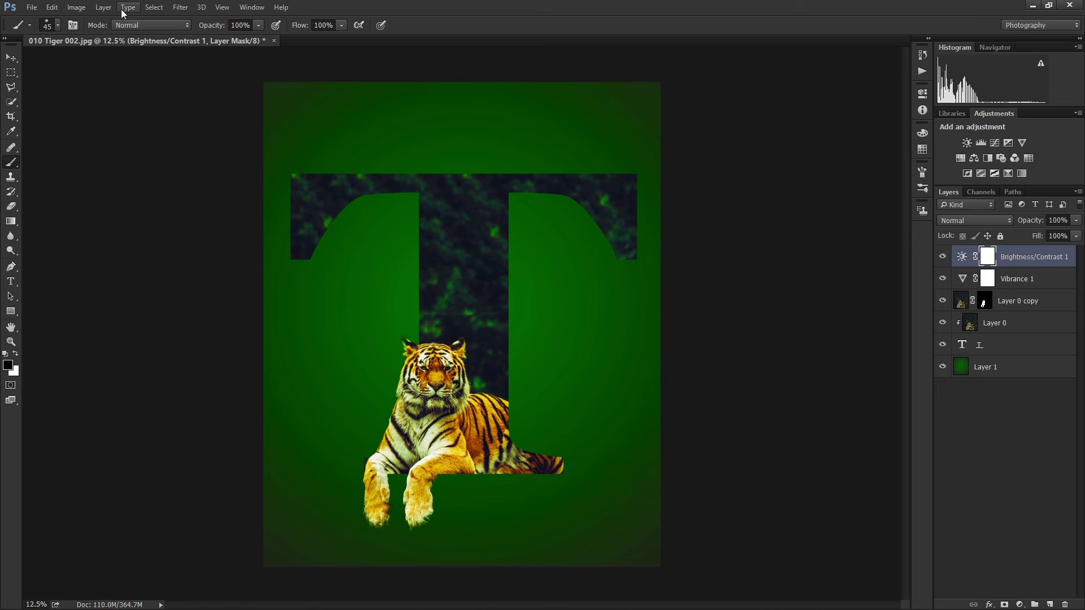
{"action": "left_click", "coordinate": [942, 368], "text": "alt"}
{"action": "left_click", "coordinate": [942, 366]}
Save the composition as JPEG '010 Tiger Done' at maximum quality 12
{"action": "left_click", "coordinate": [32, 6]}
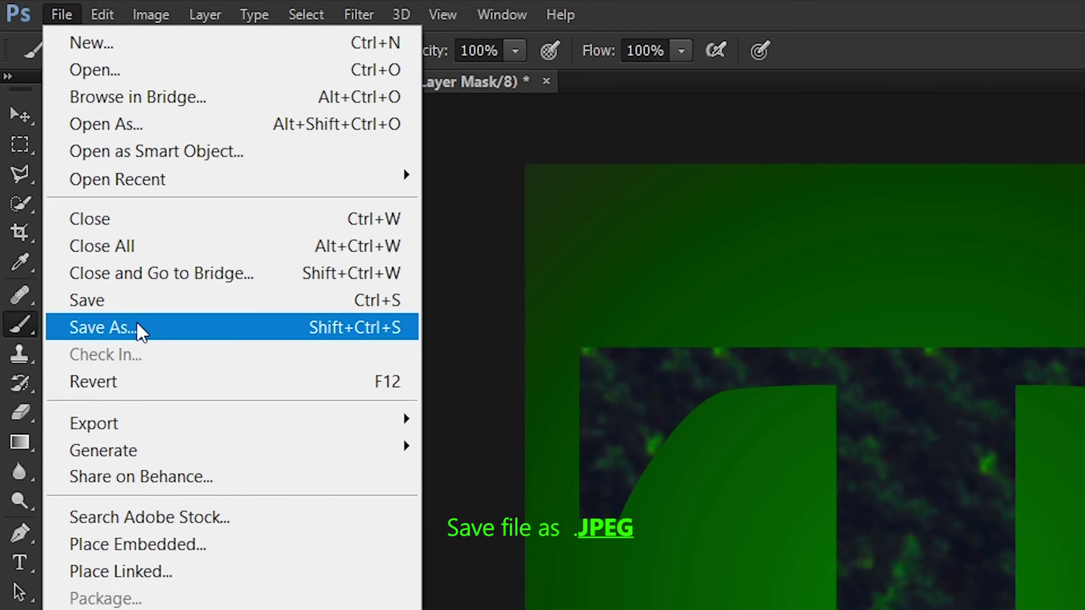
{"action": "left_click", "coordinate": [102, 327]}
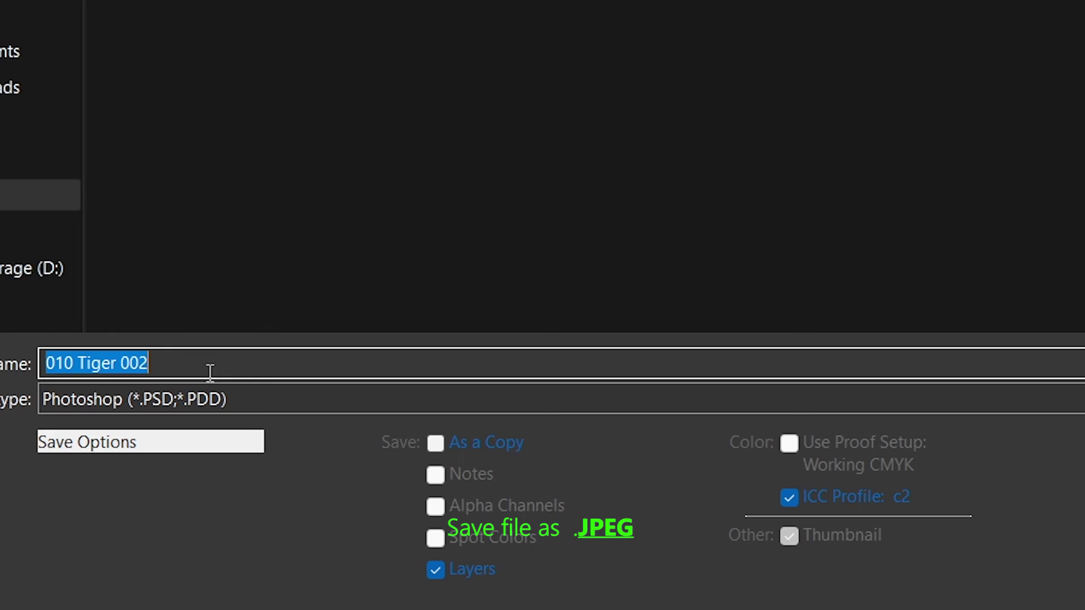
{"action": "left_click", "coordinate": [198, 402]}
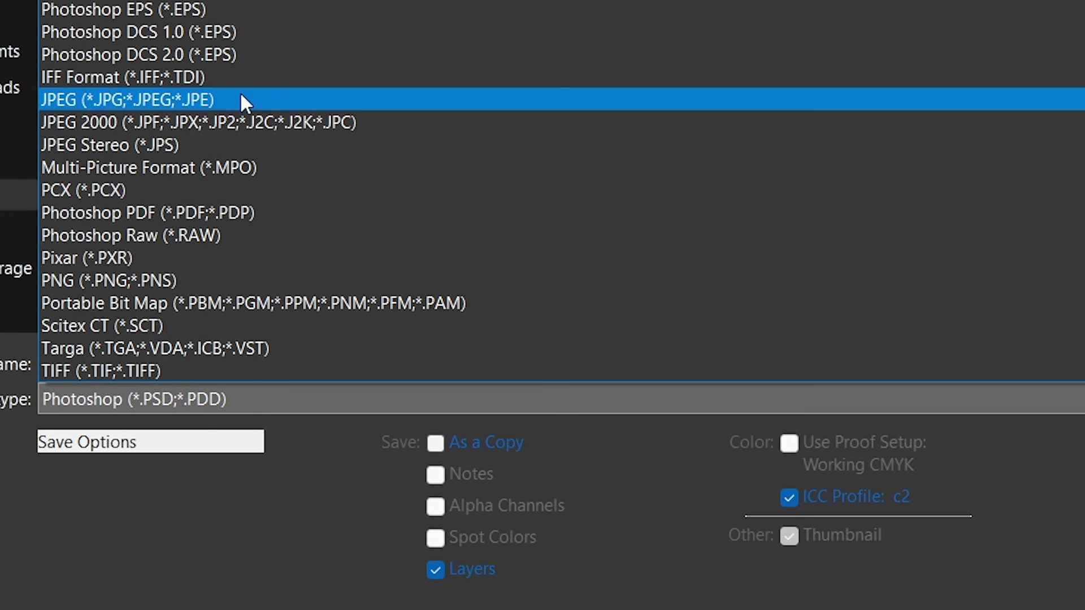
{"action": "left_click", "coordinate": [241, 99]}
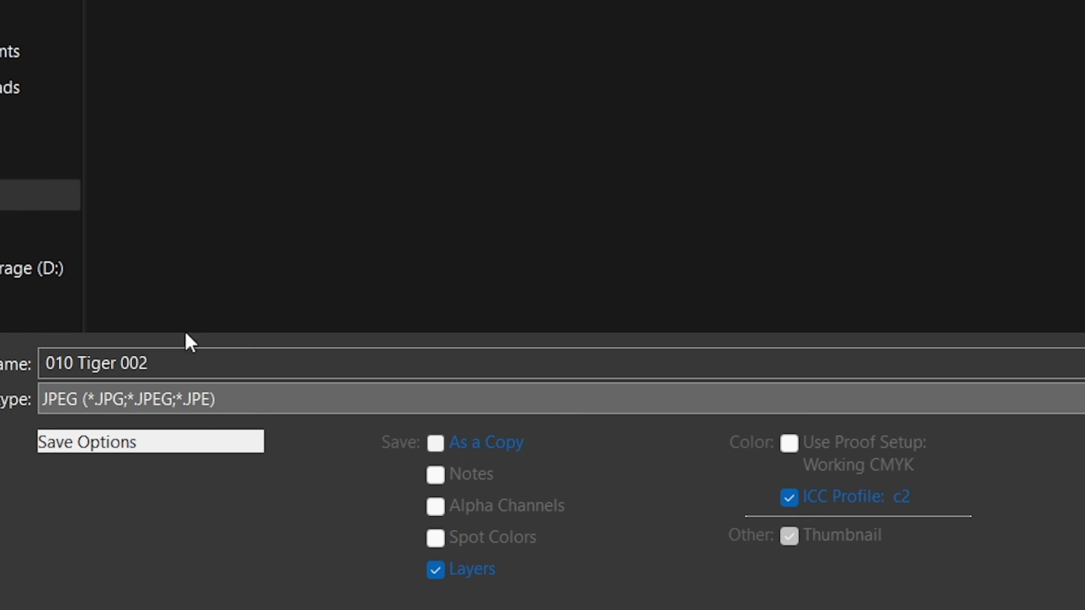
{"action": "left_click", "coordinate": [185, 367]}
{"action": "key", "text": "BackSpace"}
{"action": "key", "text": "BackSpace"}
{"action": "key", "text": "BackSpace"}
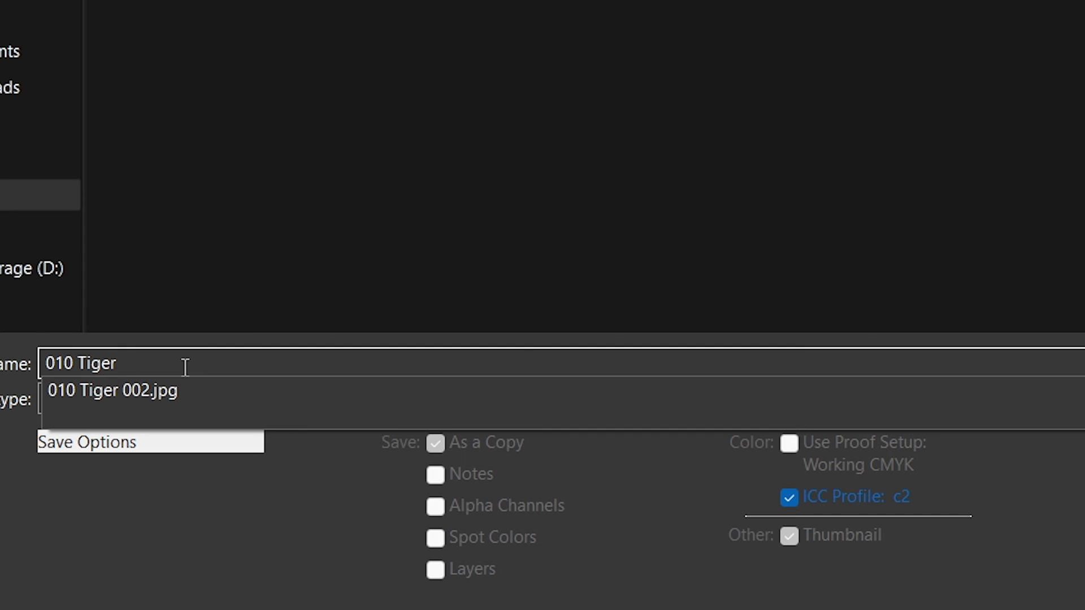
{"action": "type", "text": "Done"}
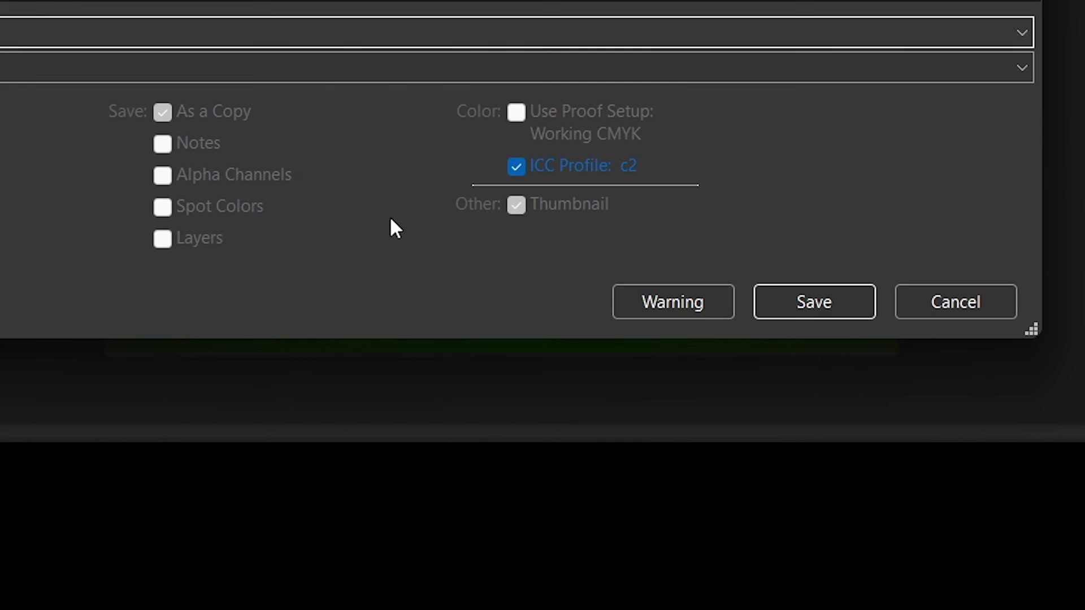
{"action": "left_click", "coordinate": [802, 299]}
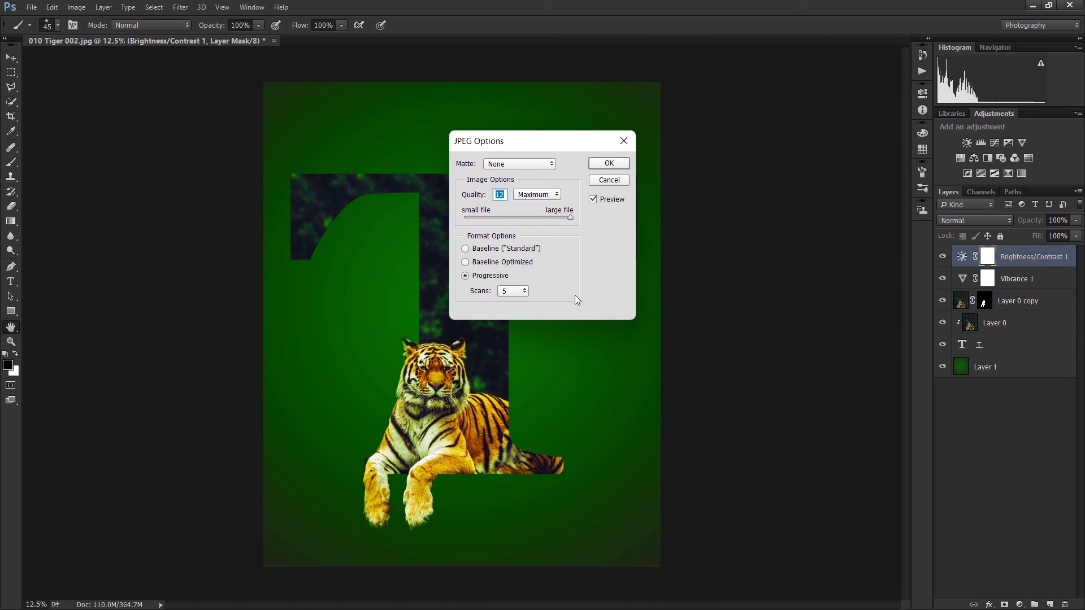
{"action": "left_click", "coordinate": [606, 168]}
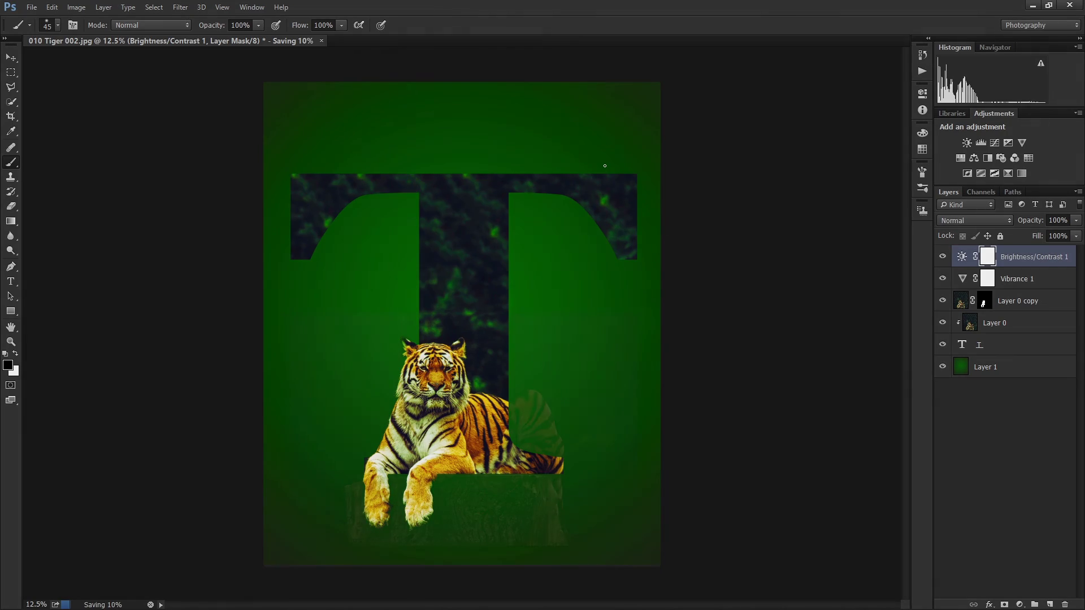